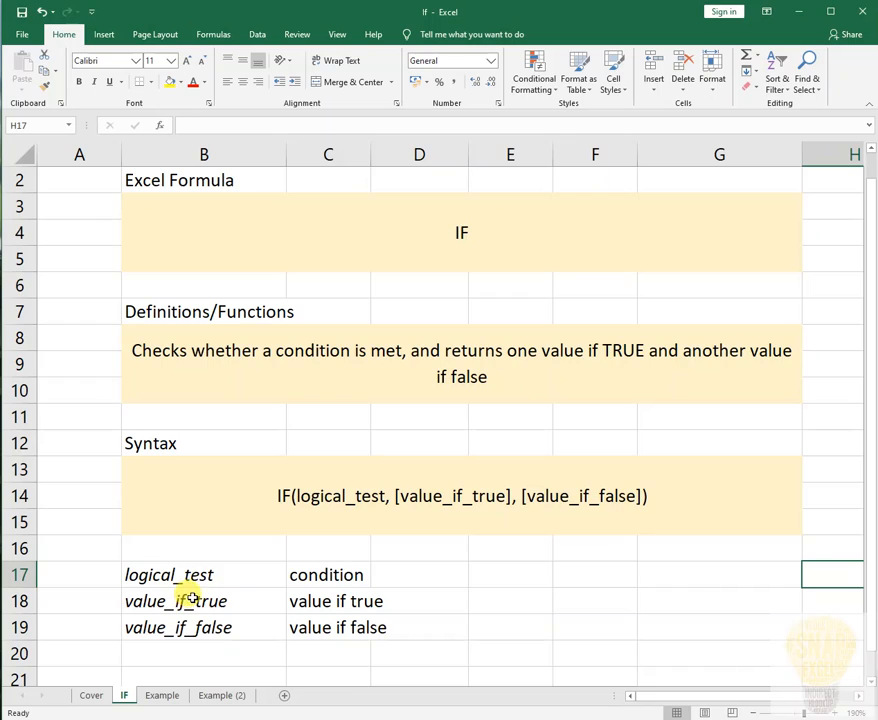
Step: Review the descriptions of the logical_test, value_if_true and value_if_false arguments on the IF sheet
{"action": "left_click", "coordinate": [318, 571]}
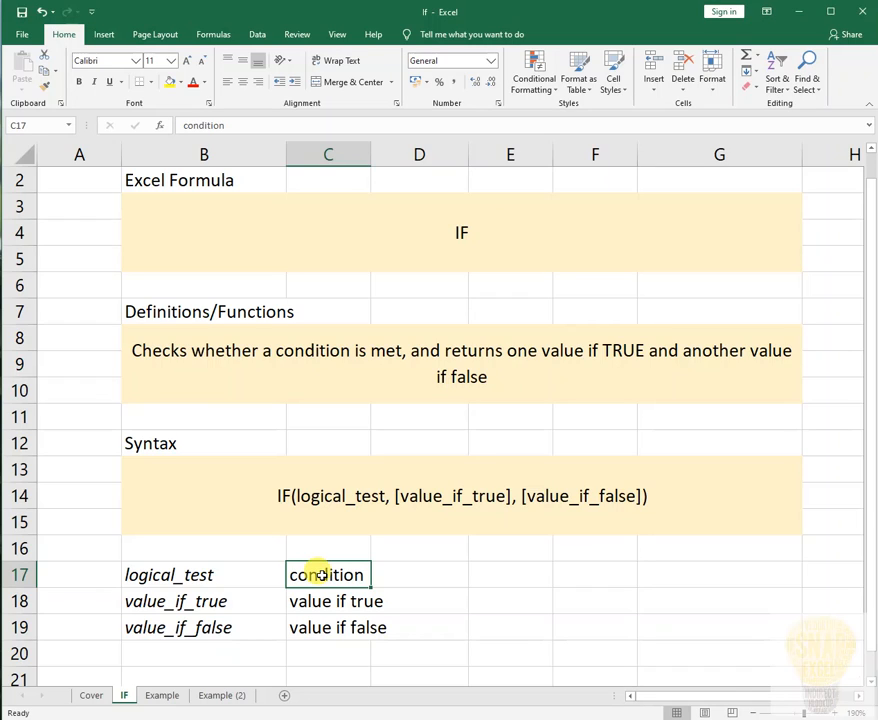
{"action": "left_click", "coordinate": [318, 600]}
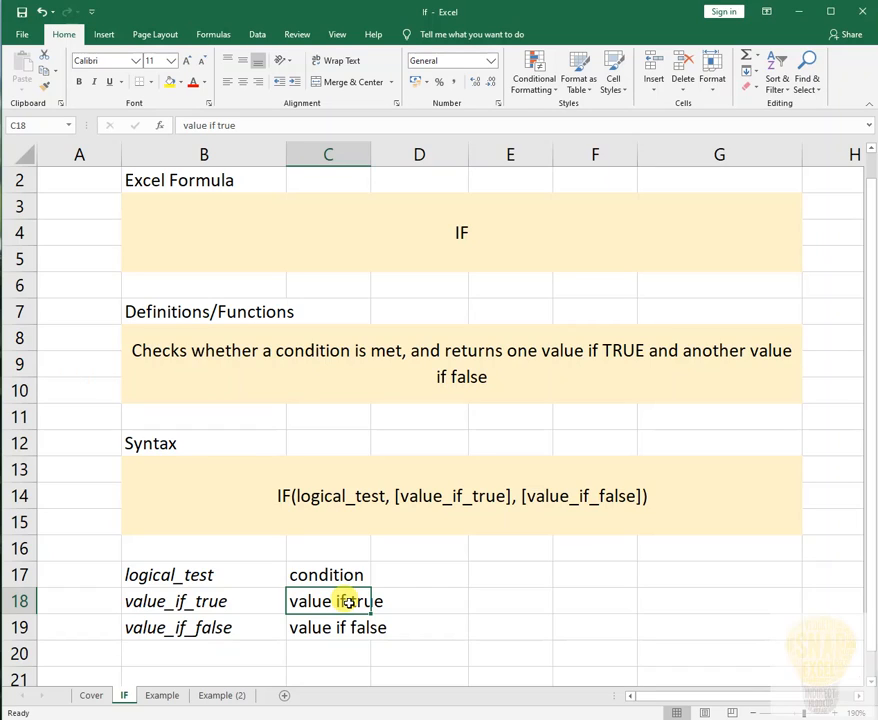
{"action": "left_click", "coordinate": [345, 627]}
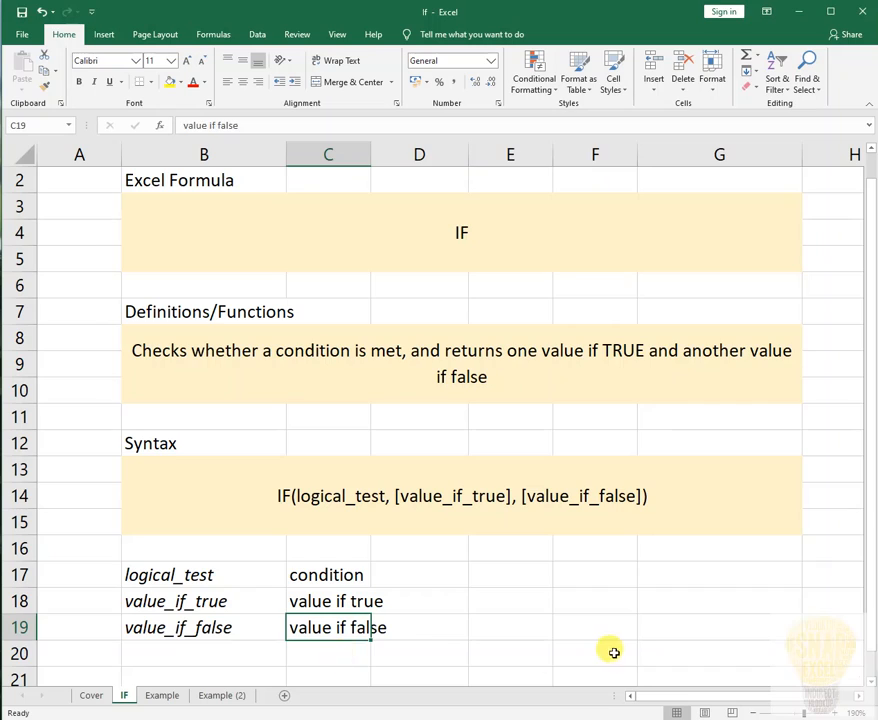
{"action": "left_click", "coordinate": [613, 649]}
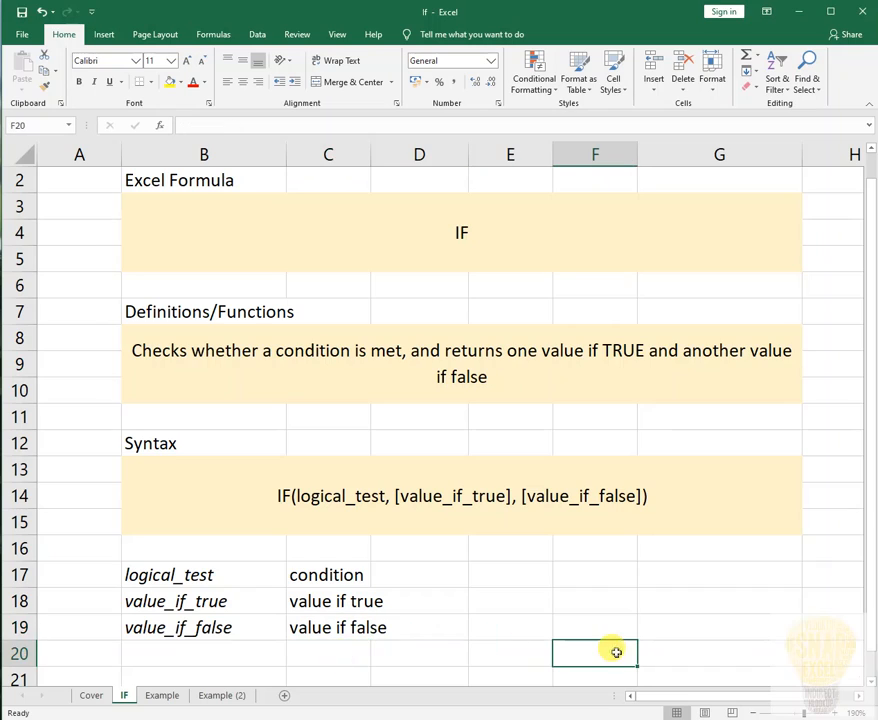
{"action": "left_click", "coordinate": [634, 603]}
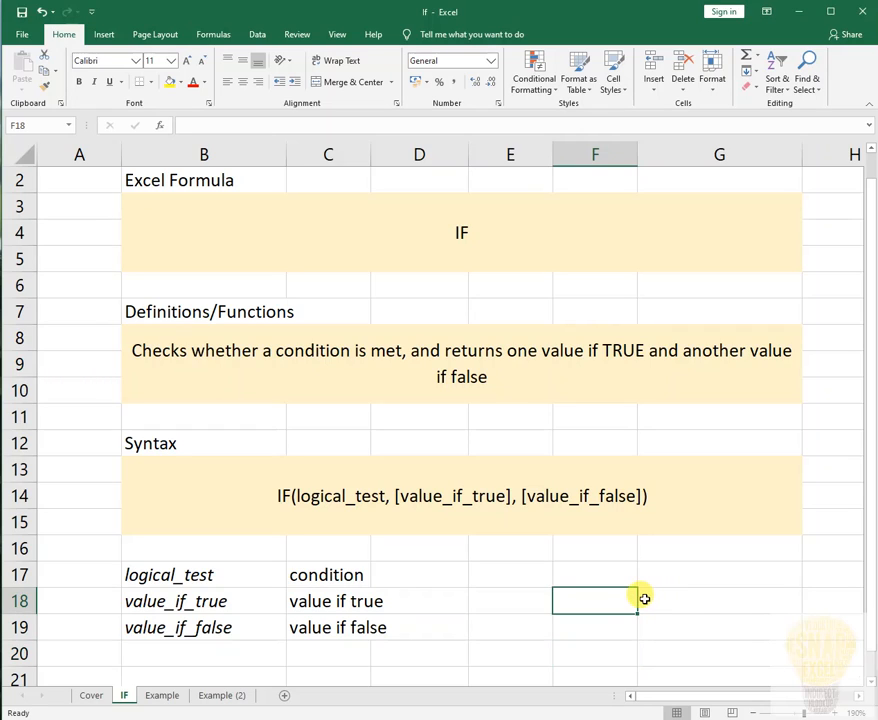
Step: Open the Example sheet and select C7, the first empty cell under Result
{"action": "left_click", "coordinate": [163, 696]}
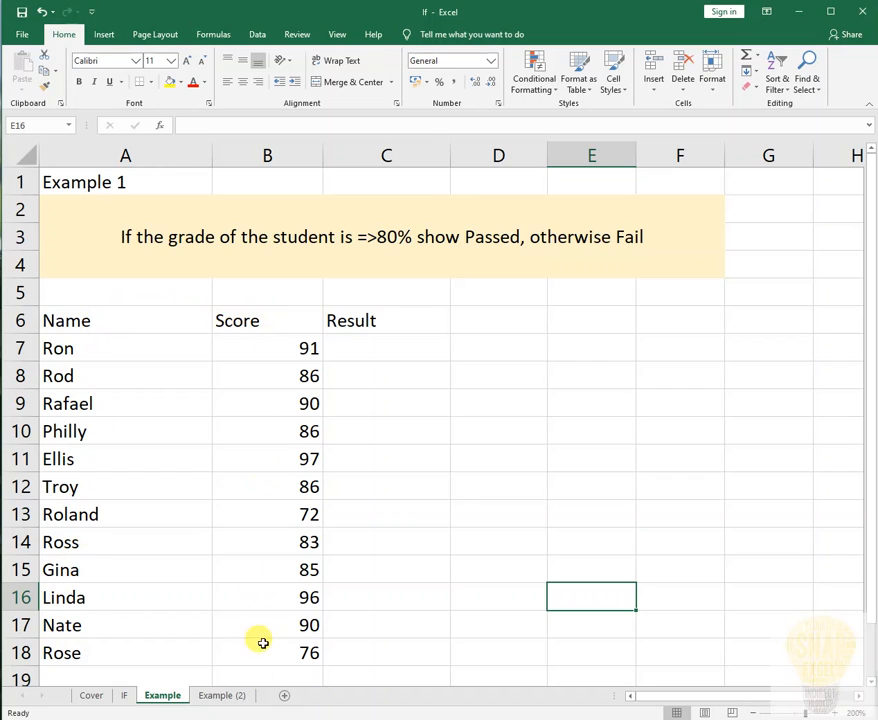
{"action": "left_click_drag", "start_coordinate": [390, 318], "coordinate": [387, 351]}
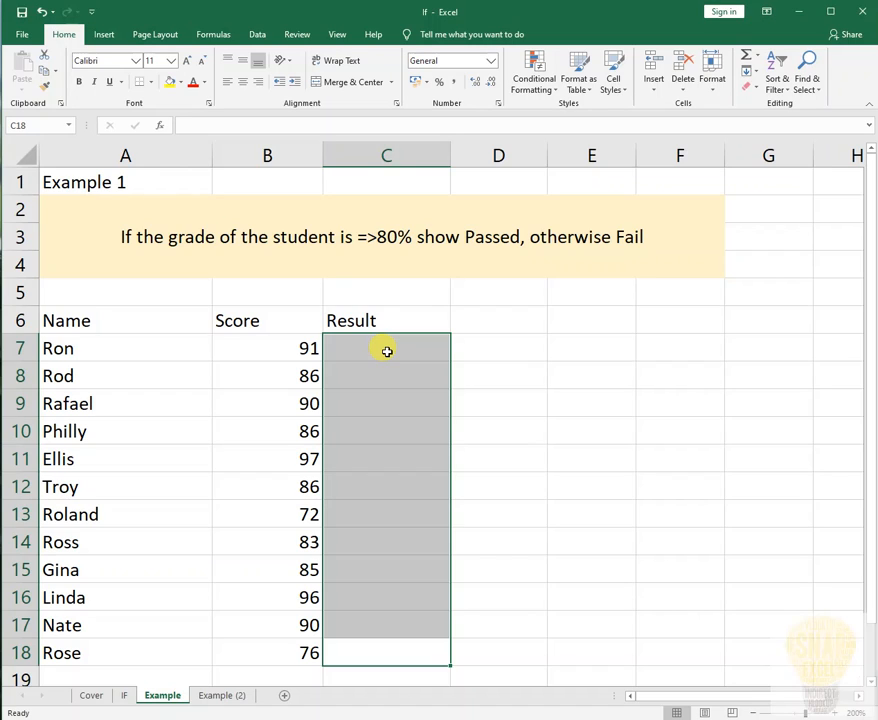
{"action": "left_click", "coordinate": [387, 351]}
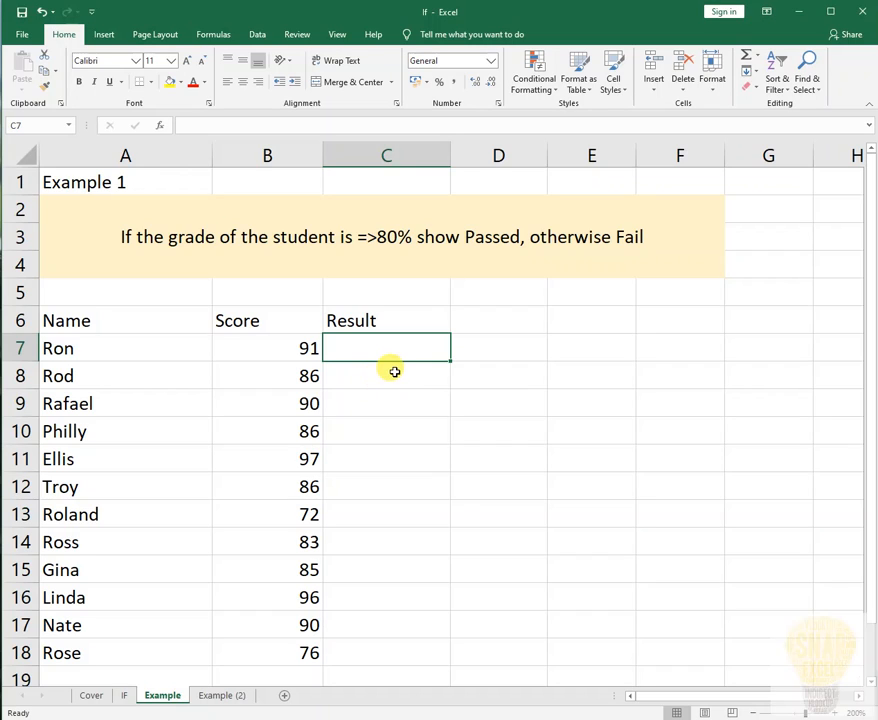
{"action": "left_click", "coordinate": [394, 371]}
{"action": "left_click", "coordinate": [394, 348]}
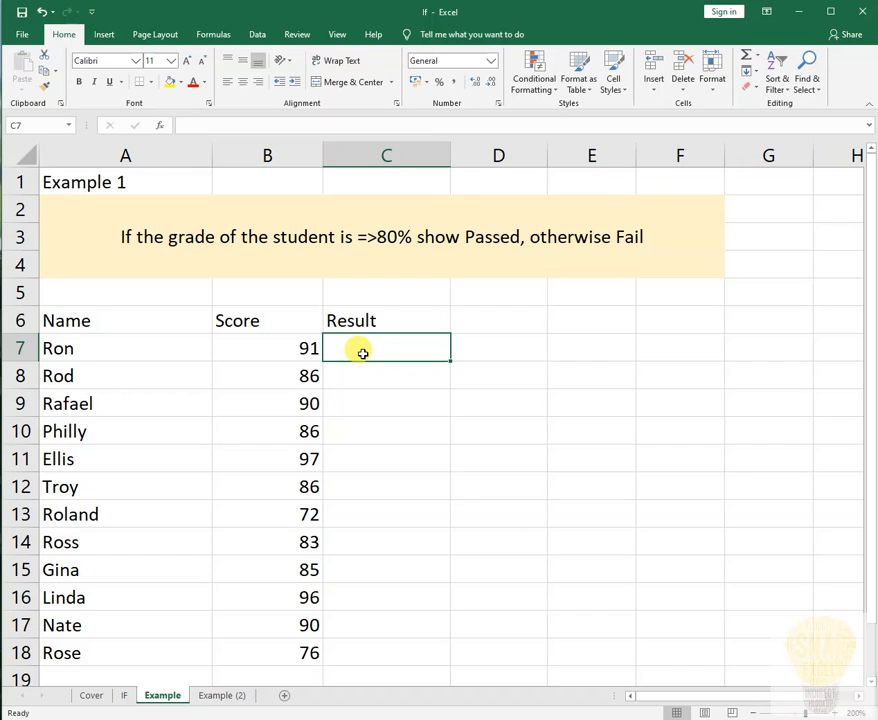
Step: Start an IF formula in C7 with the logical test B7=>80
{"action": "type", "text": "="}
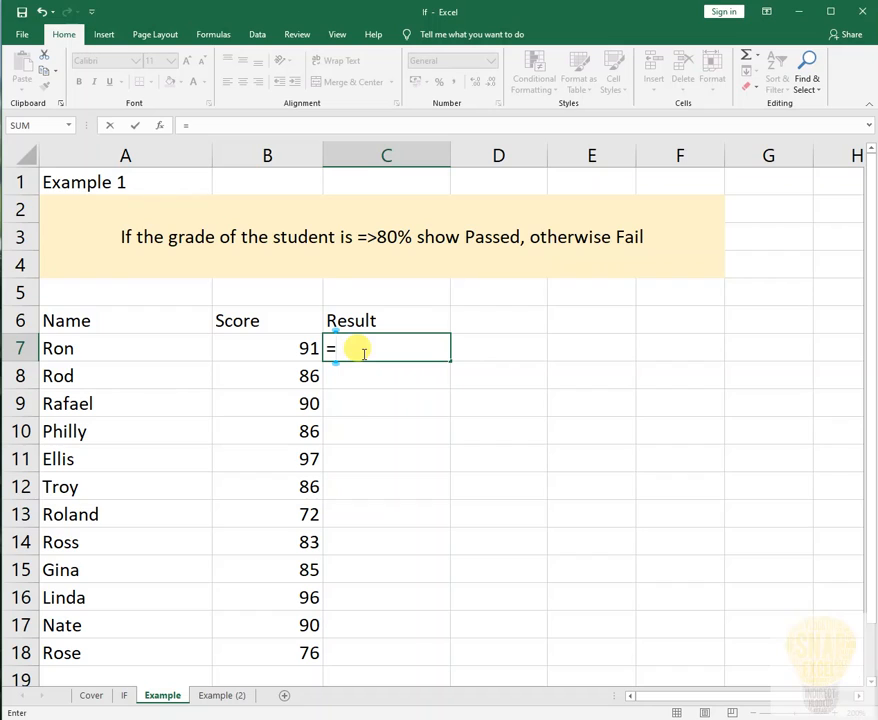
{"action": "type", "text": "if"}
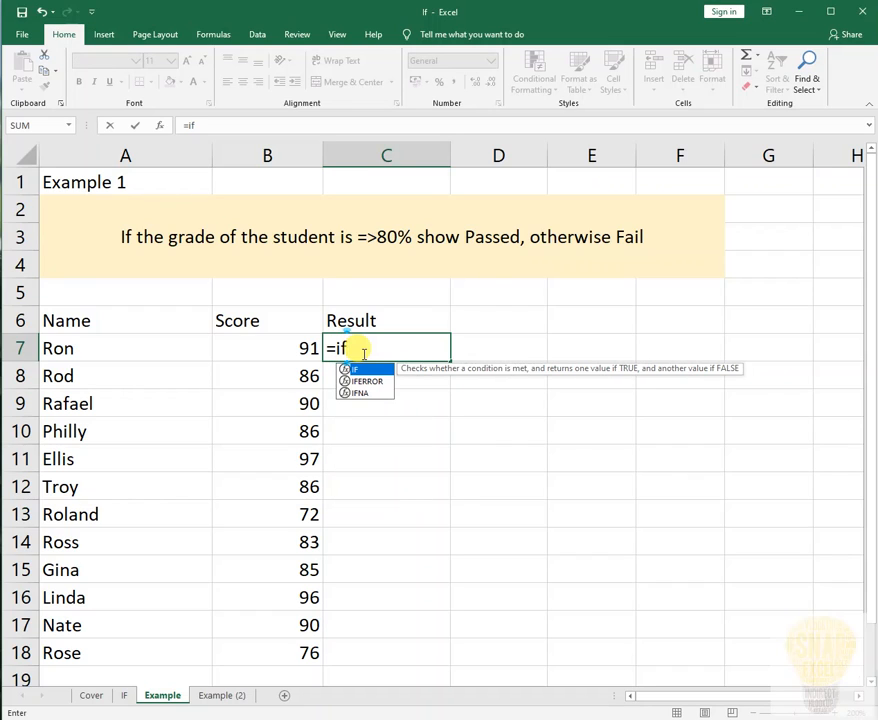
{"action": "key", "text": "Tab"}
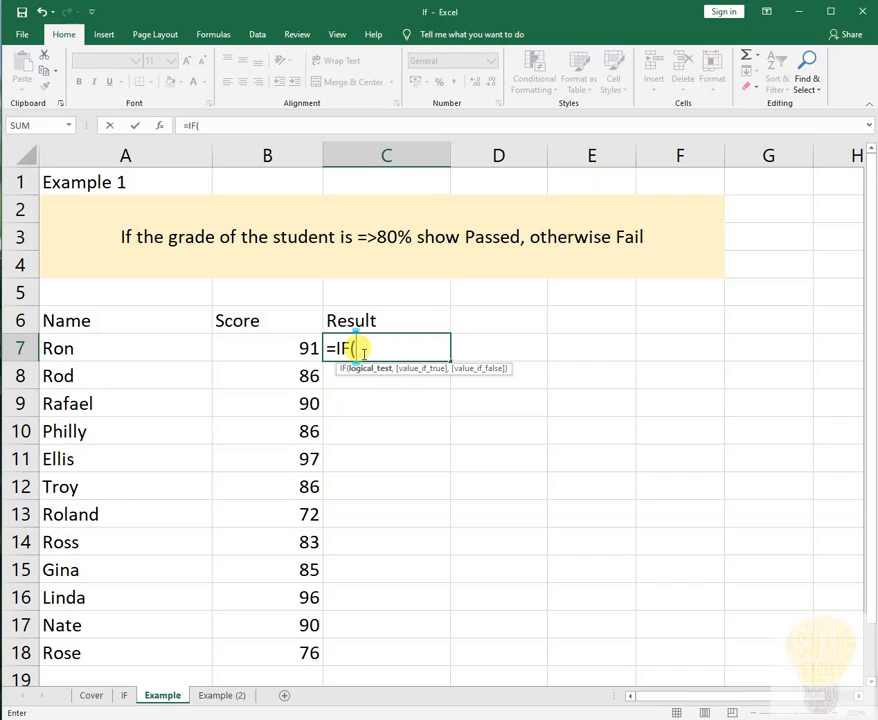
{"action": "left_click_drag", "start_coordinate": [501, 367], "coordinate": [538, 377]}
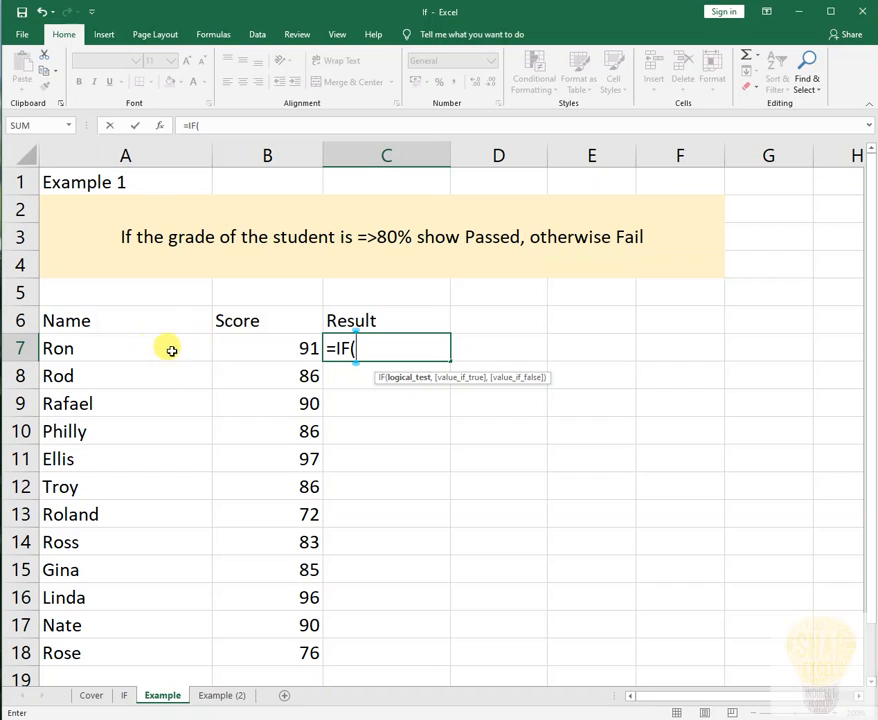
{"action": "left_click", "coordinate": [281, 348]}
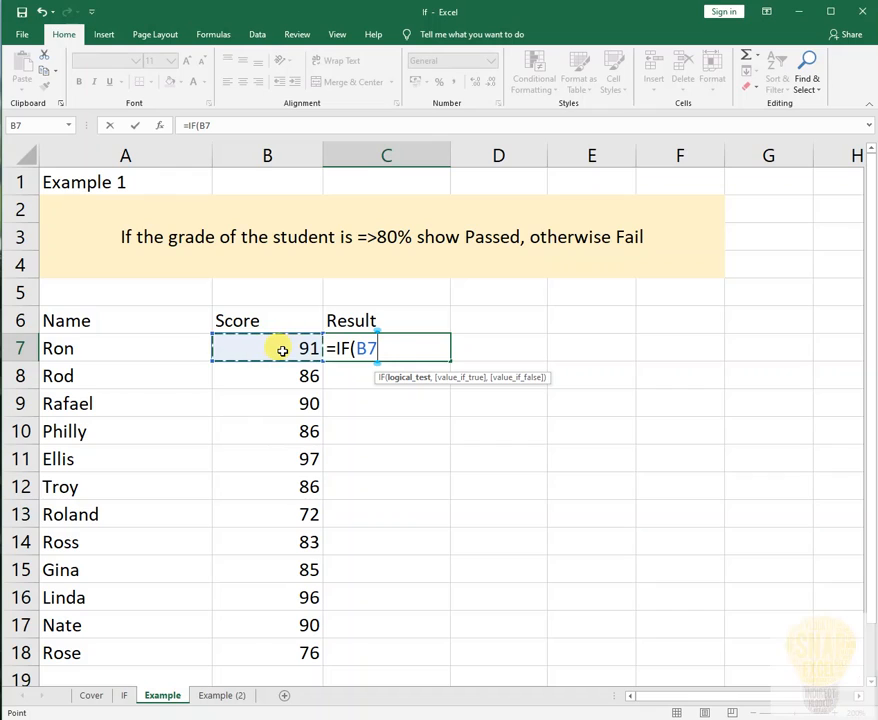
{"action": "type", "text": "="}
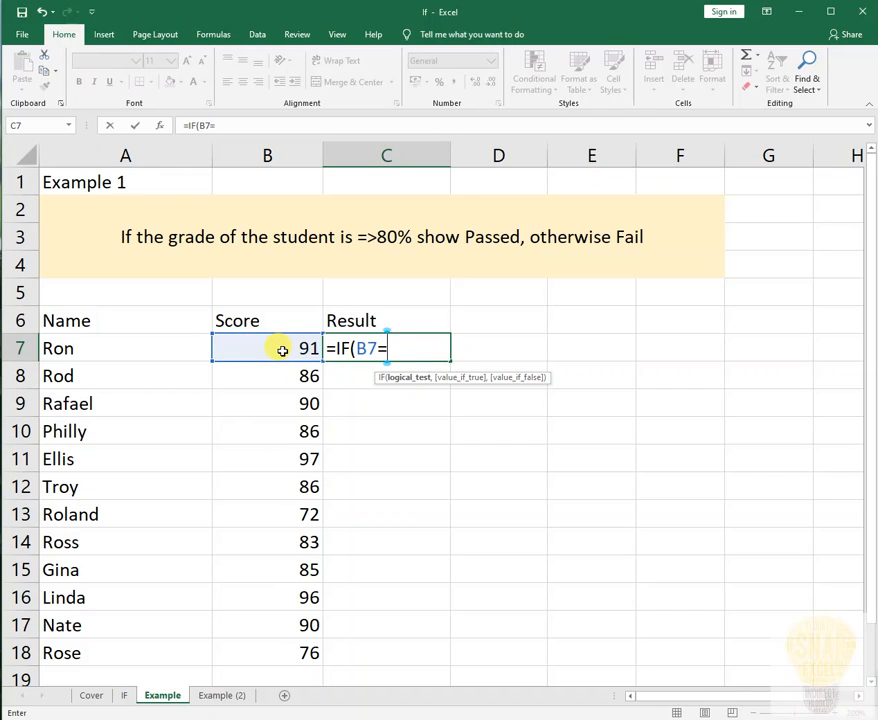
{"action": "type", "text": ">80,"}
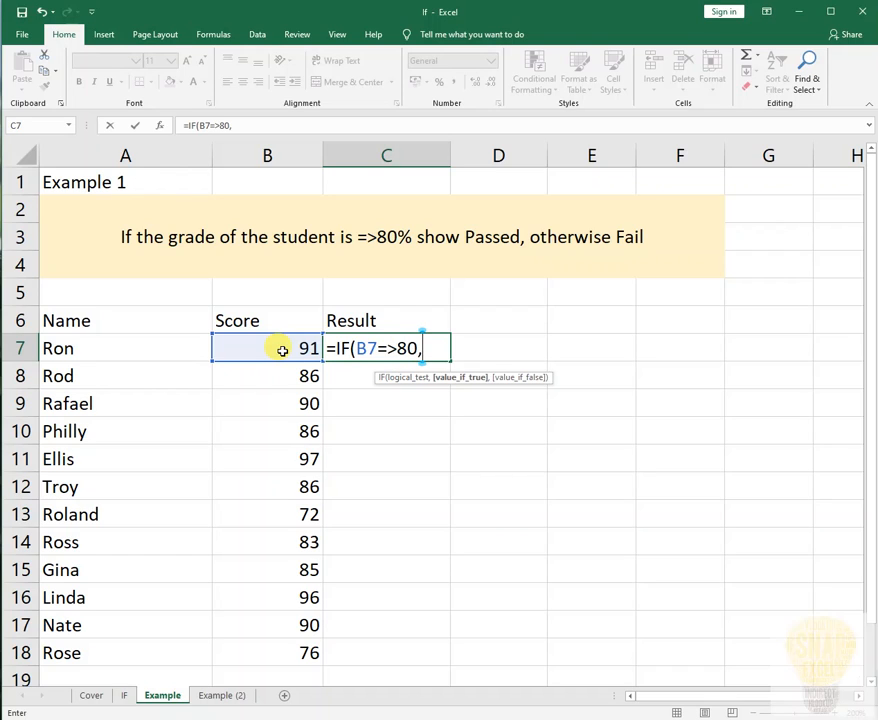
Step: Complete the C7 formula with "Pass" if true and "Fail" if false, accepting the suggested correction to B7>=80
{"action": "type", "text": "\"Pass"}
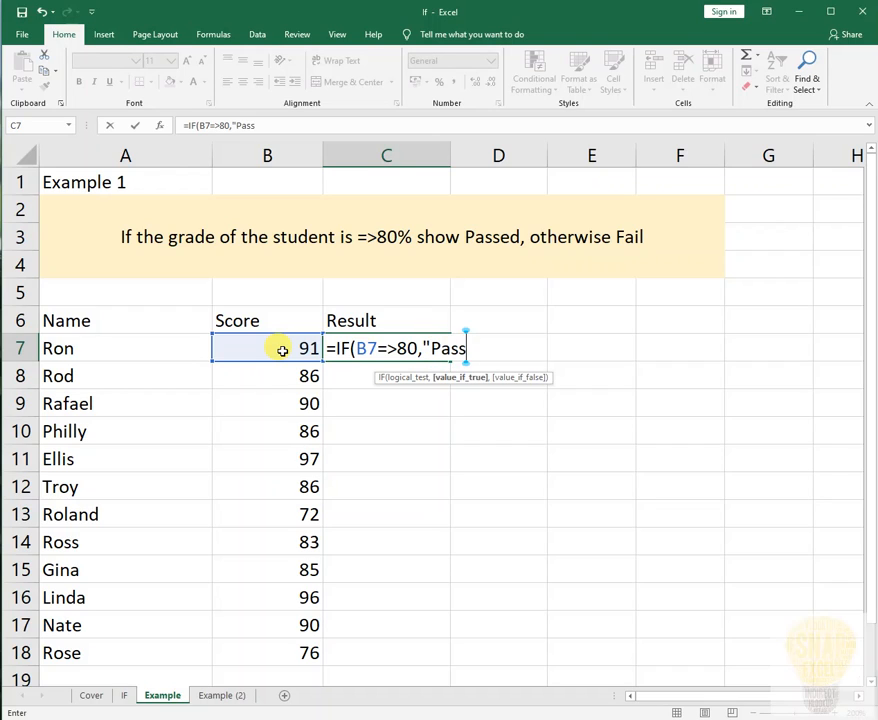
{"action": "type", "text": "\","}
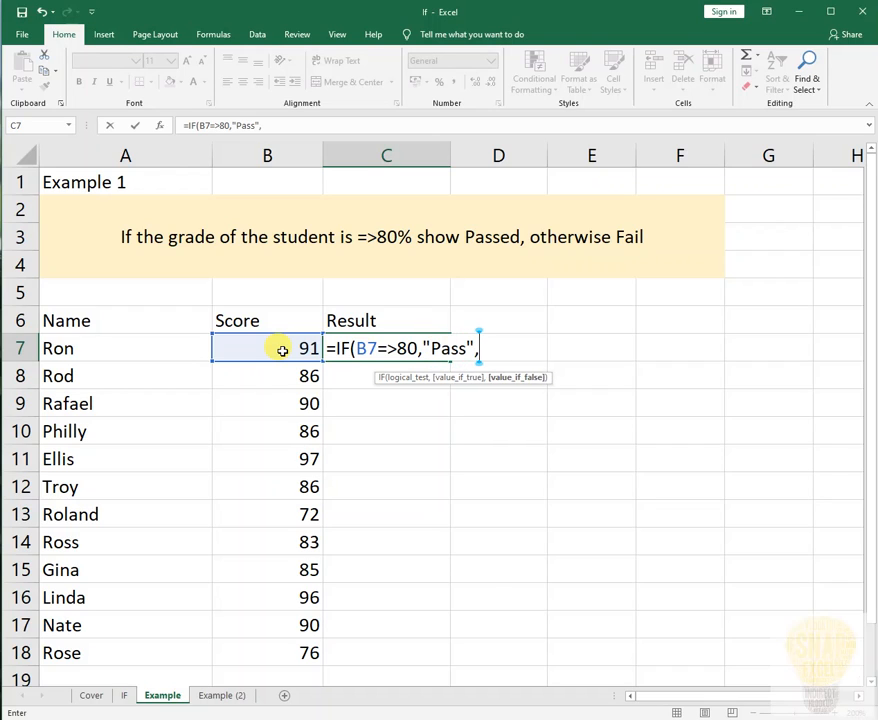
{"action": "type", "text": "\"Fail\""}
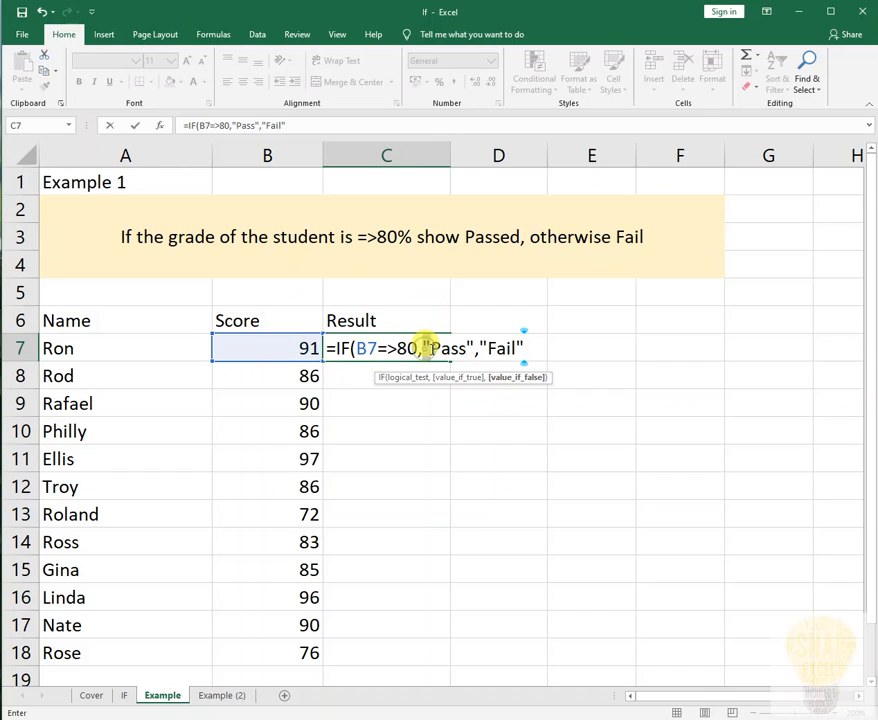
{"action": "left_click", "coordinate": [464, 347]}
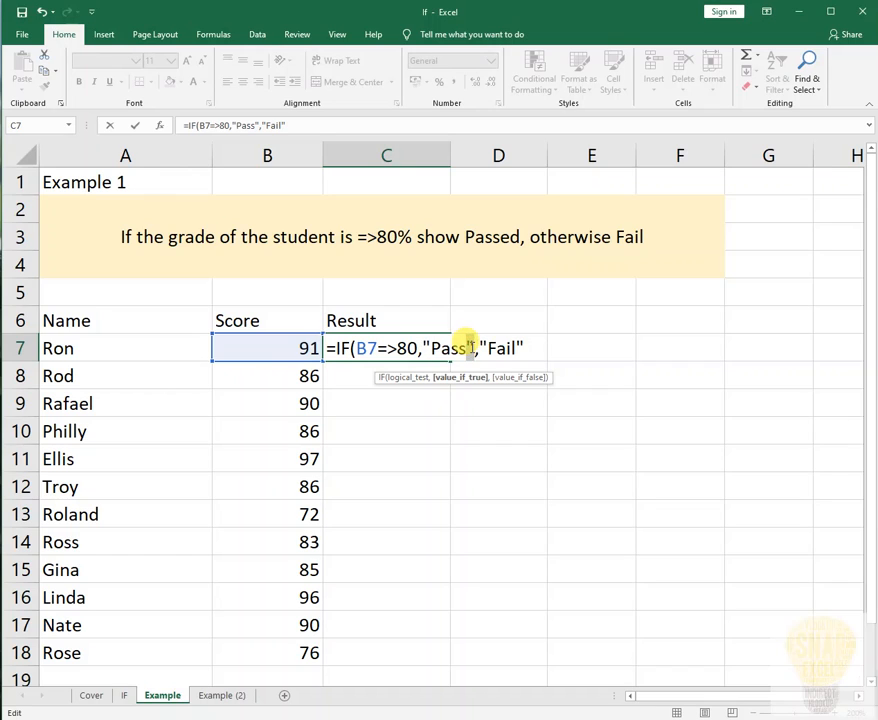
{"action": "left_click_drag", "start_coordinate": [423, 348], "coordinate": [430, 352]}
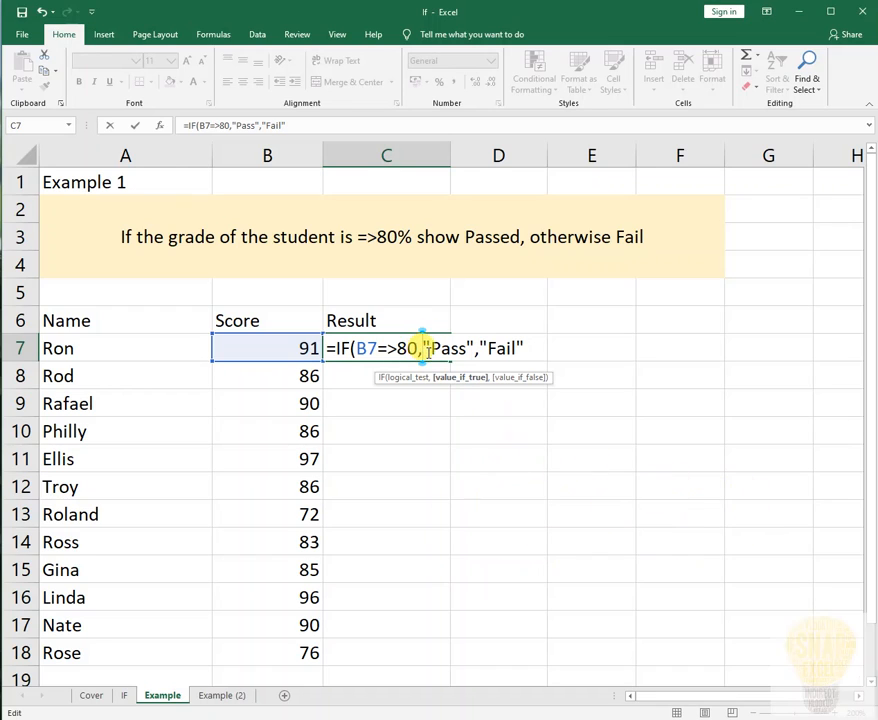
{"action": "left_click_drag", "start_coordinate": [424, 348], "coordinate": [468, 348]}
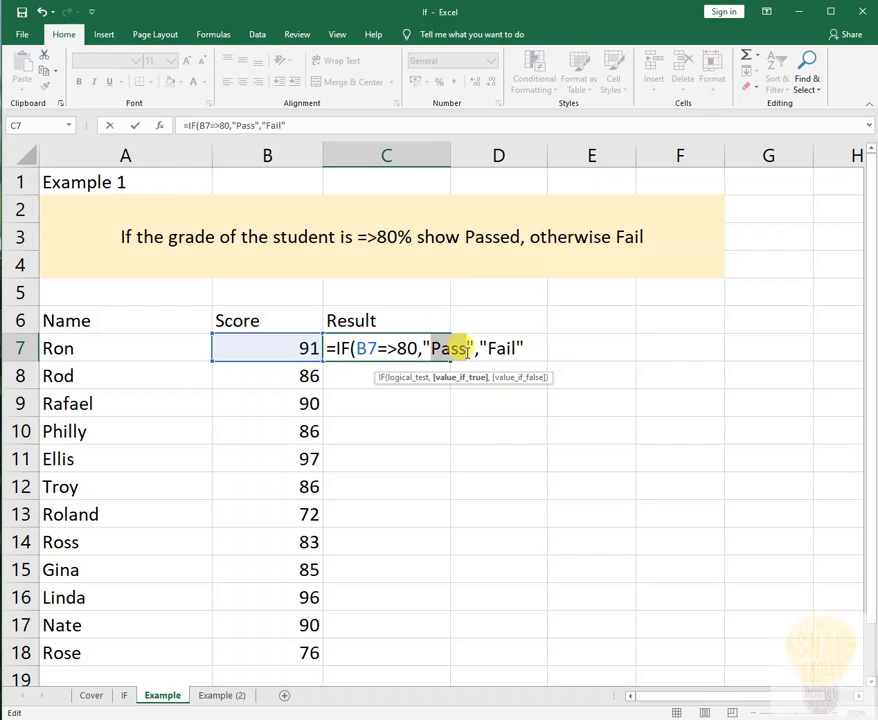
{"action": "left_click", "coordinate": [460, 349]}
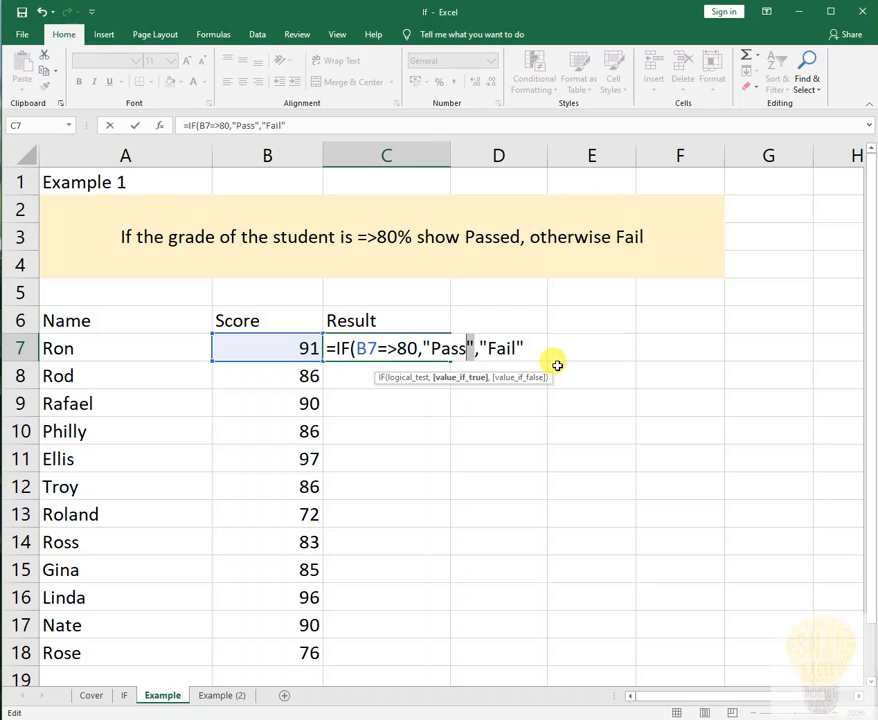
{"action": "left_click", "coordinate": [407, 348]}
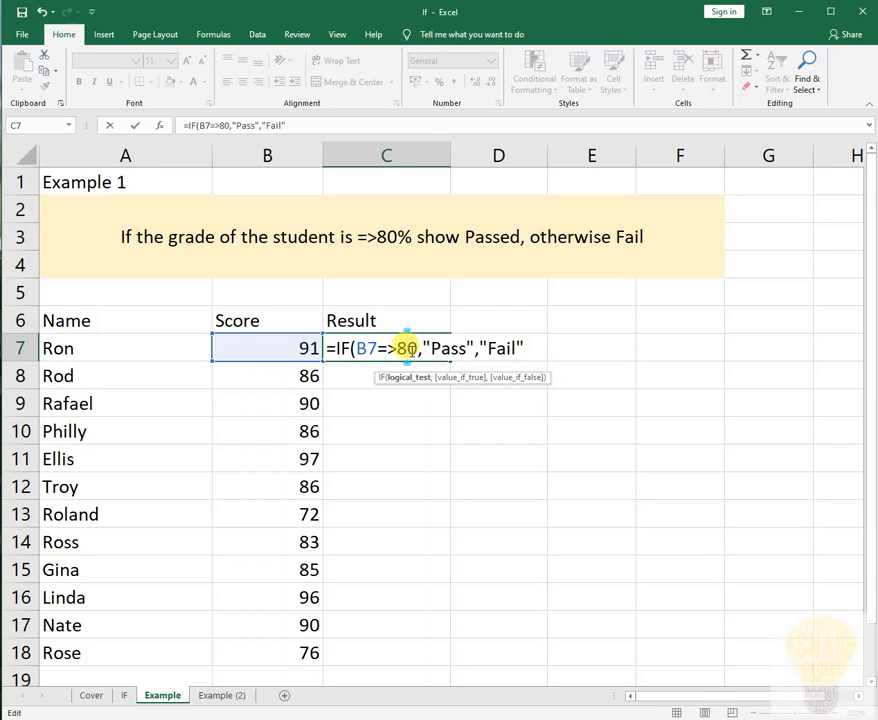
{"action": "key", "text": "Return"}
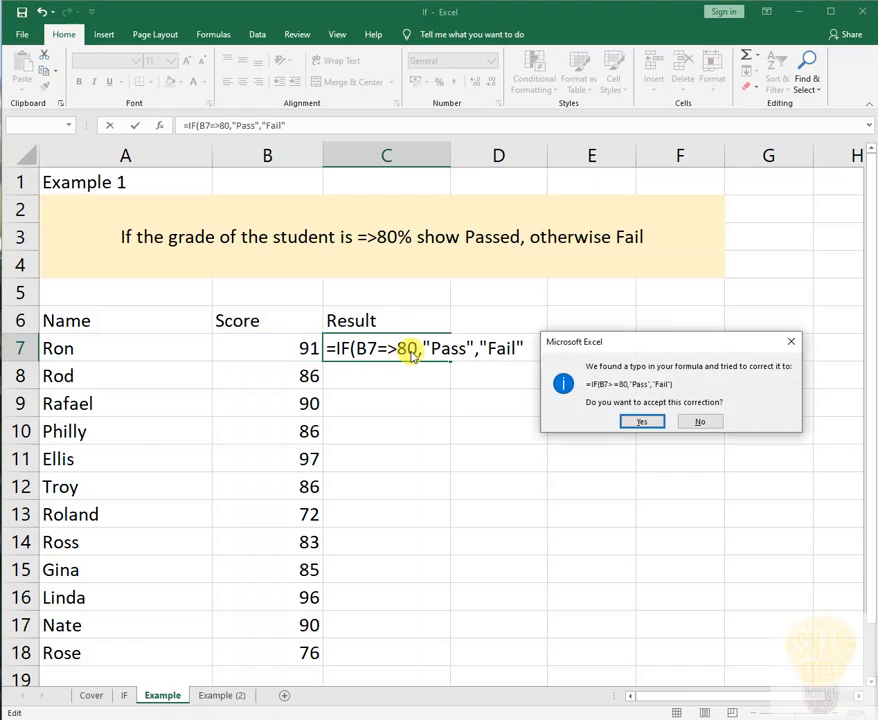
{"action": "key", "text": "Return"}
Step: Fill the IF formula from C7 down through C18
{"action": "left_click", "coordinate": [400, 349]}
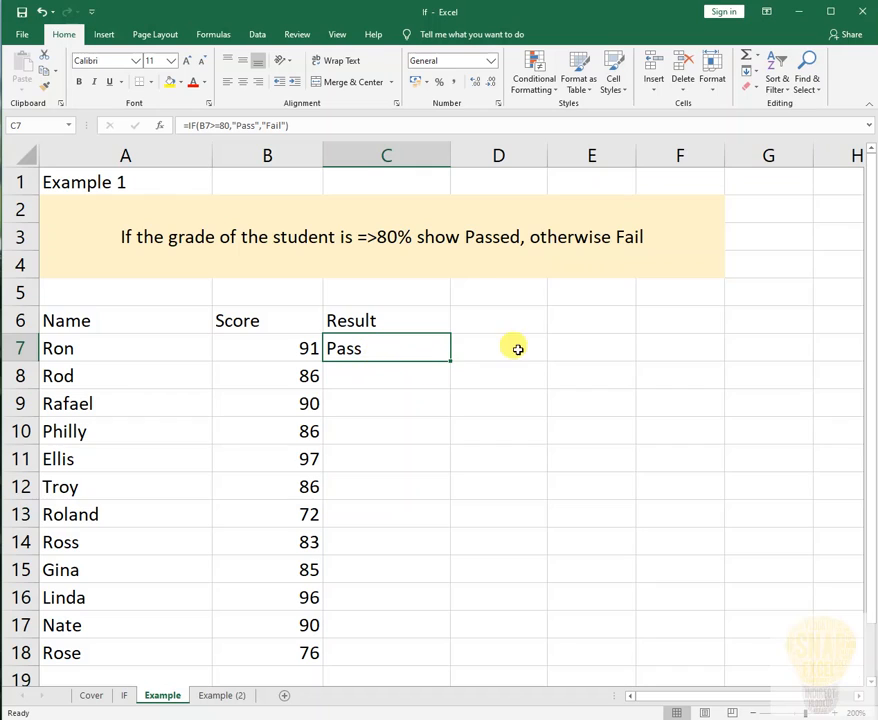
{"action": "left_click_drag", "start_coordinate": [452, 362], "coordinate": [447, 660]}
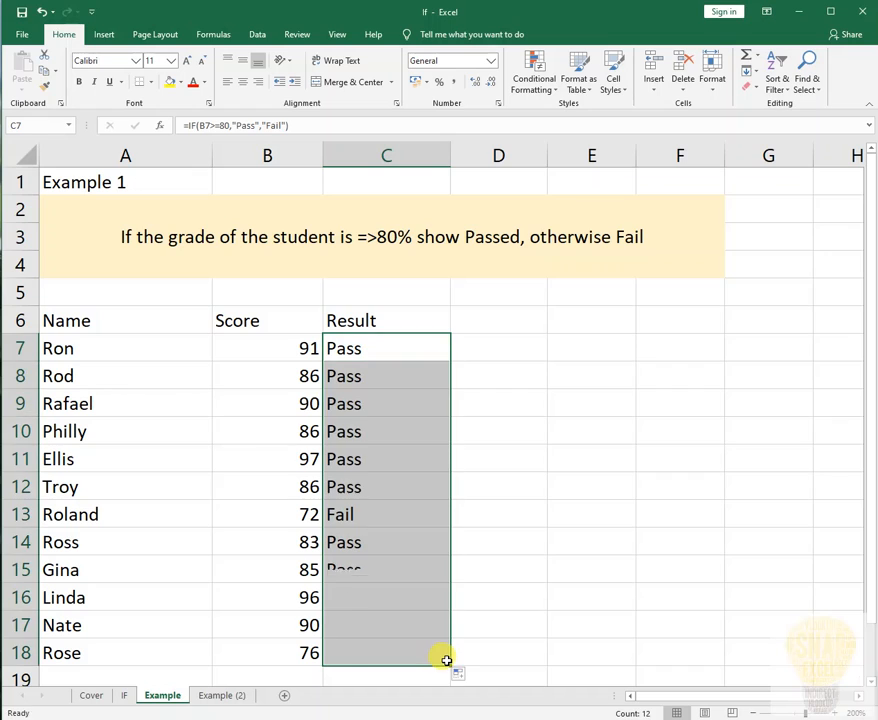
{"action": "left_click", "coordinate": [395, 376]}
Step: Copy the C7 formula and paste it over the Result range C7:C18
{"action": "left_click", "coordinate": [402, 348]}
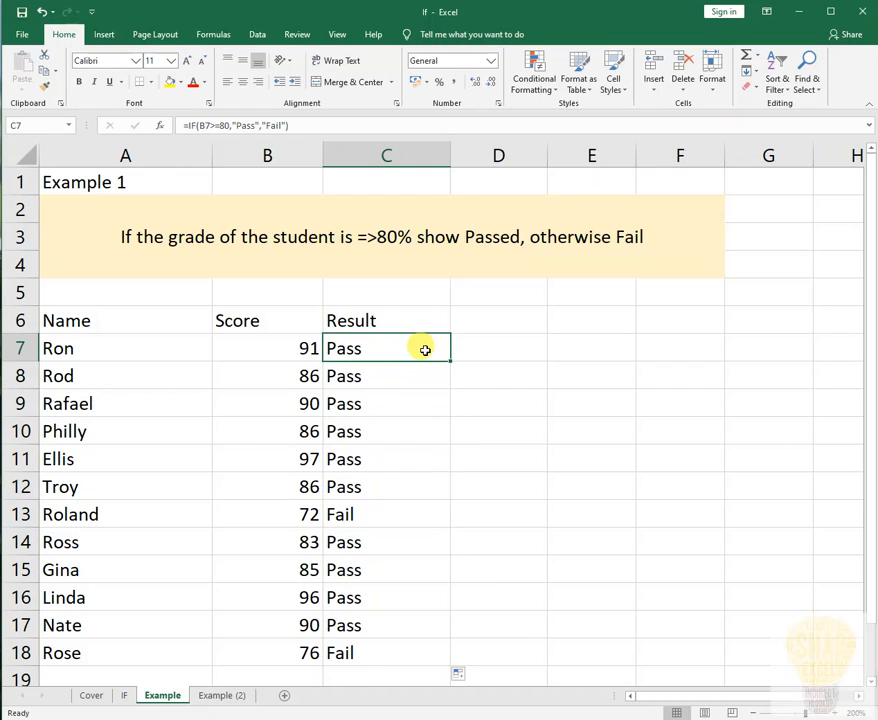
{"action": "key", "text": "ctrl+c"}
{"action": "key", "text": "shift+Down"}
{"action": "key", "text": "shift+Down"}
{"action": "key", "text": "shift+Down"}
{"action": "key", "text": "shift+Down"}
{"action": "key", "text": "shift+Down"}
{"action": "key", "text": "shift+Down"}
{"action": "key", "text": "shift+Down"}
{"action": "key", "text": "shift+Down"}
{"action": "key", "text": "shift+Down"}
{"action": "key", "text": "shift+Down"}
{"action": "key", "text": "shift+Down"}
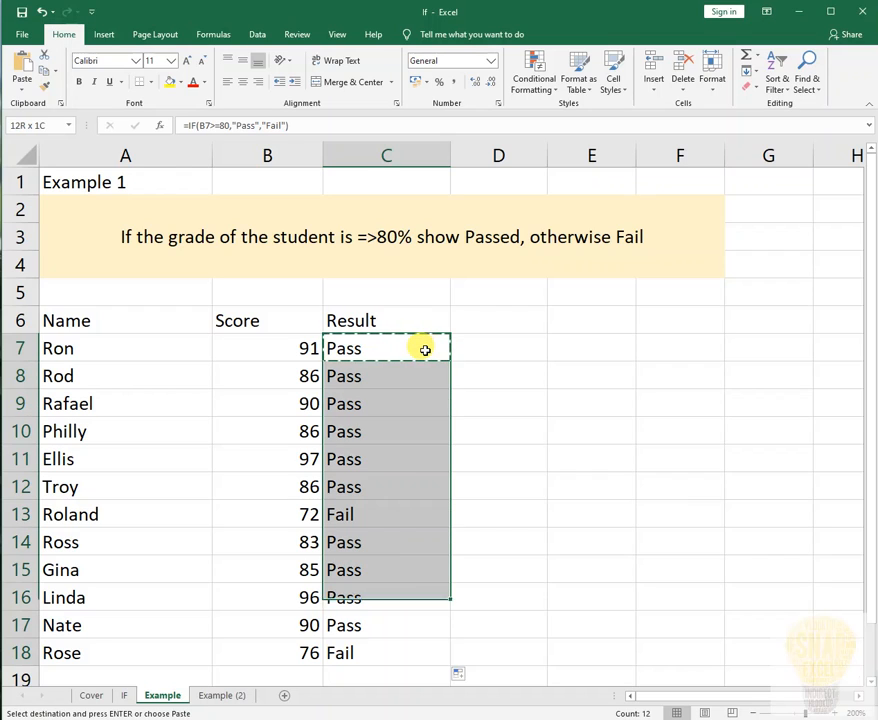
{"action": "key", "text": "ctrl+v"}
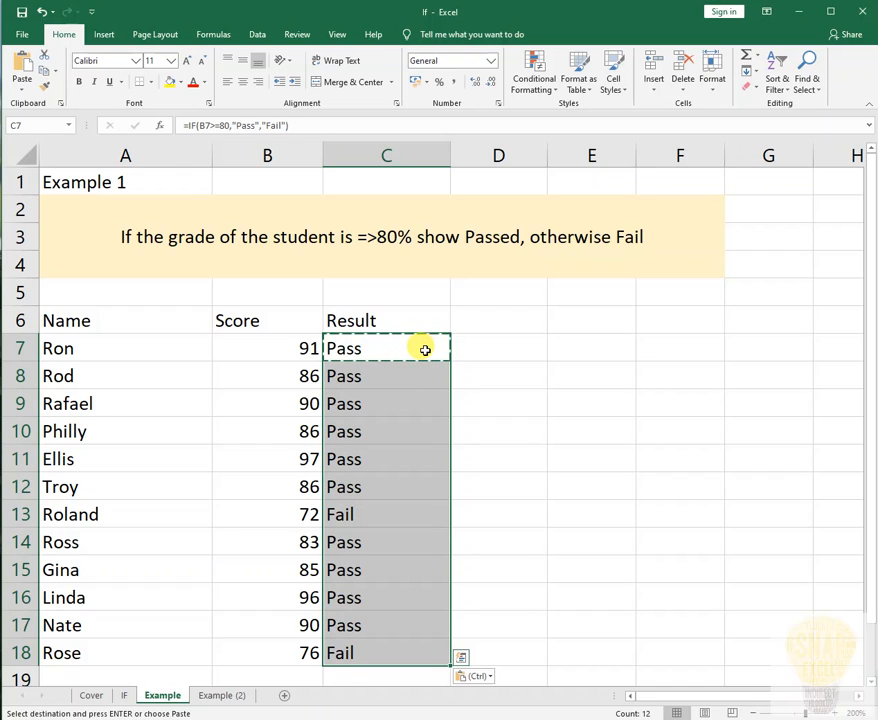
{"action": "key", "text": "Escape"}
Step: Extend the C7 formula down the Result column to C18 again using the fill handle
{"action": "left_click", "coordinate": [424, 349]}
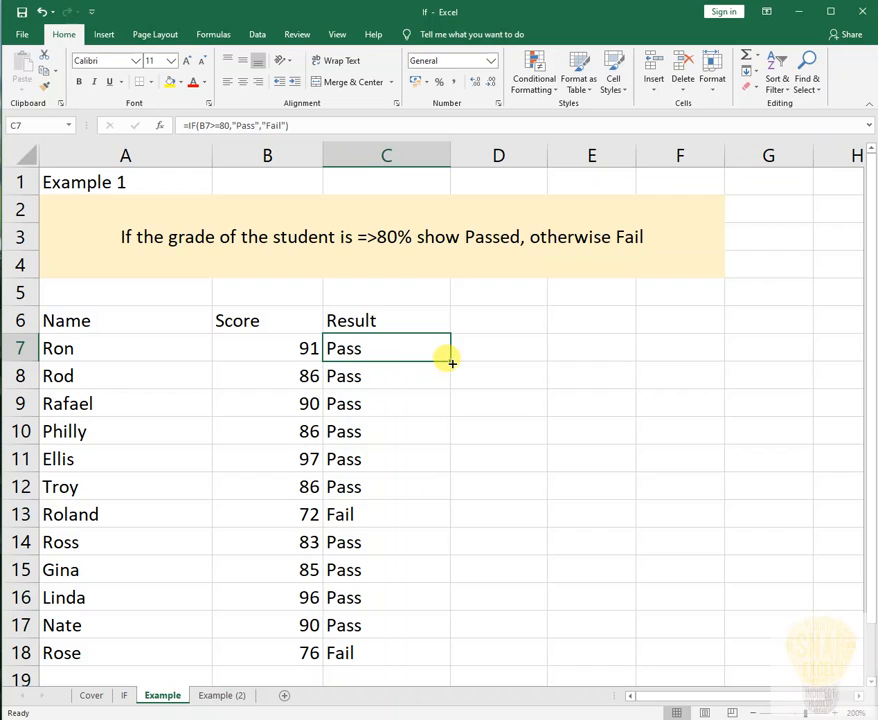
{"action": "left_click_drag", "start_coordinate": [451, 361], "coordinate": [437, 660]}
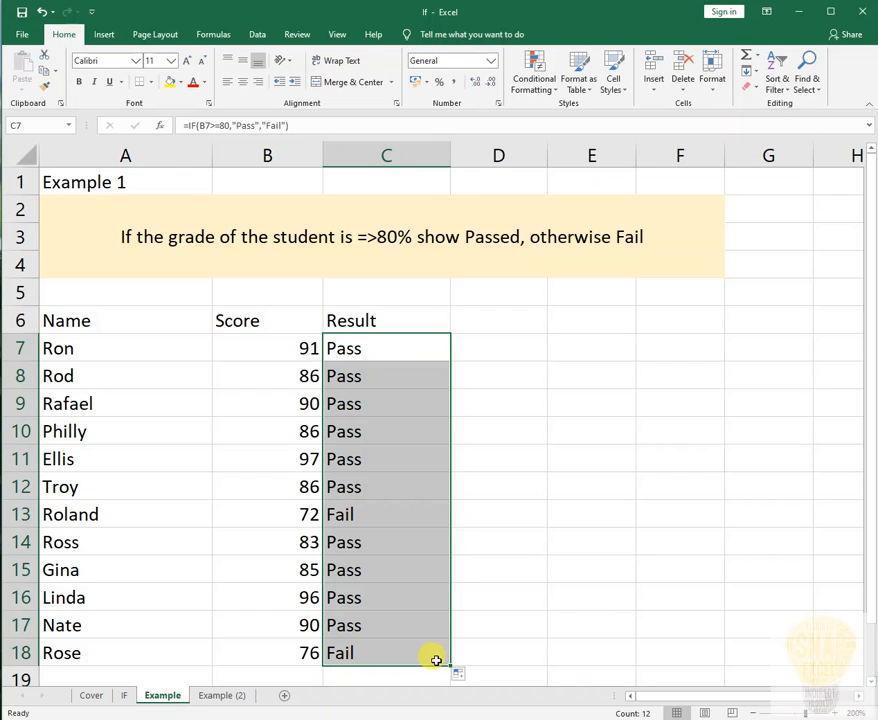
{"action": "left_click", "coordinate": [402, 458]}
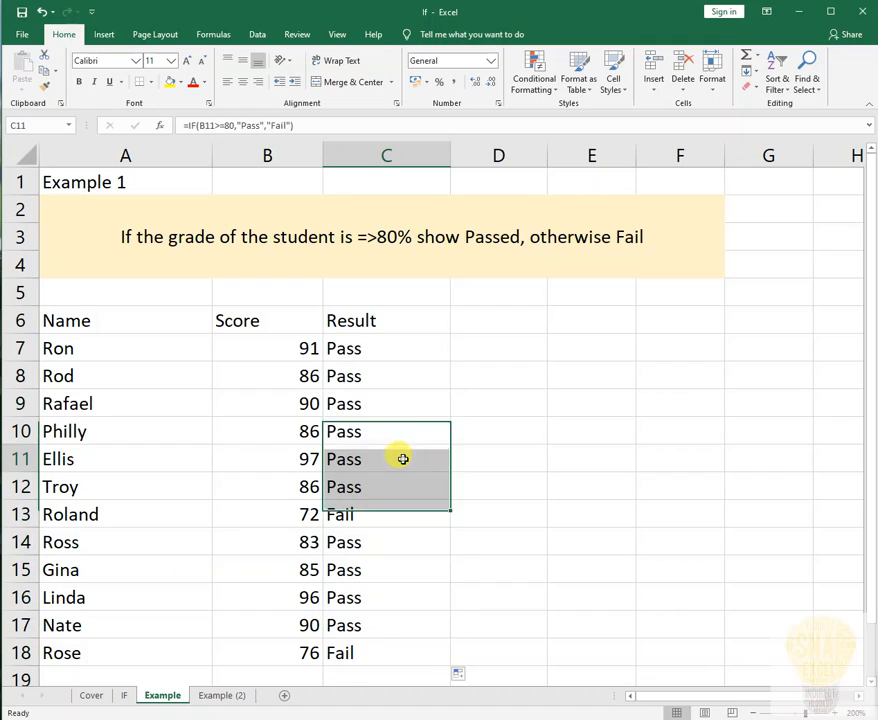
{"action": "left_click", "coordinate": [386, 410]}
{"action": "left_click", "coordinate": [405, 346]}
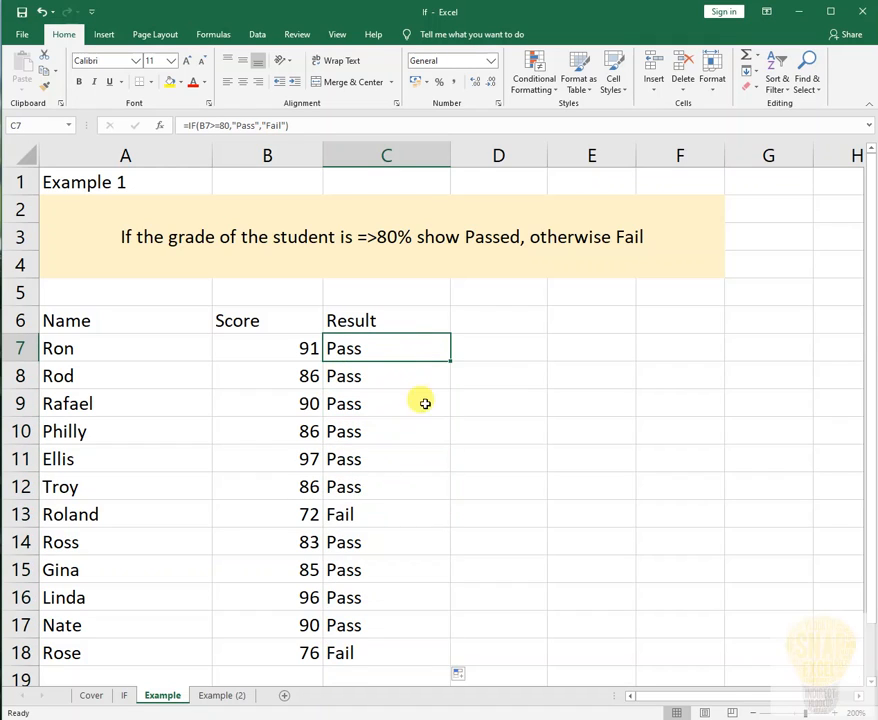
{"action": "left_click", "coordinate": [406, 426]}
{"action": "left_click", "coordinate": [386, 345]}
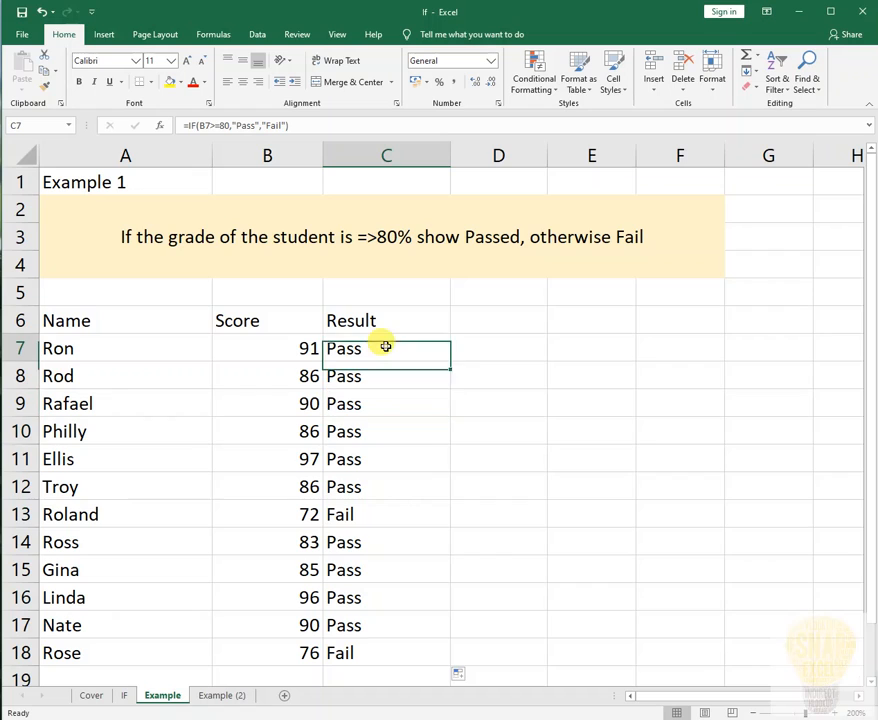
Step: Compare the scores with the results in the passing rows 7 to 12 and 14 to 17
{"action": "left_click", "coordinate": [398, 373]}
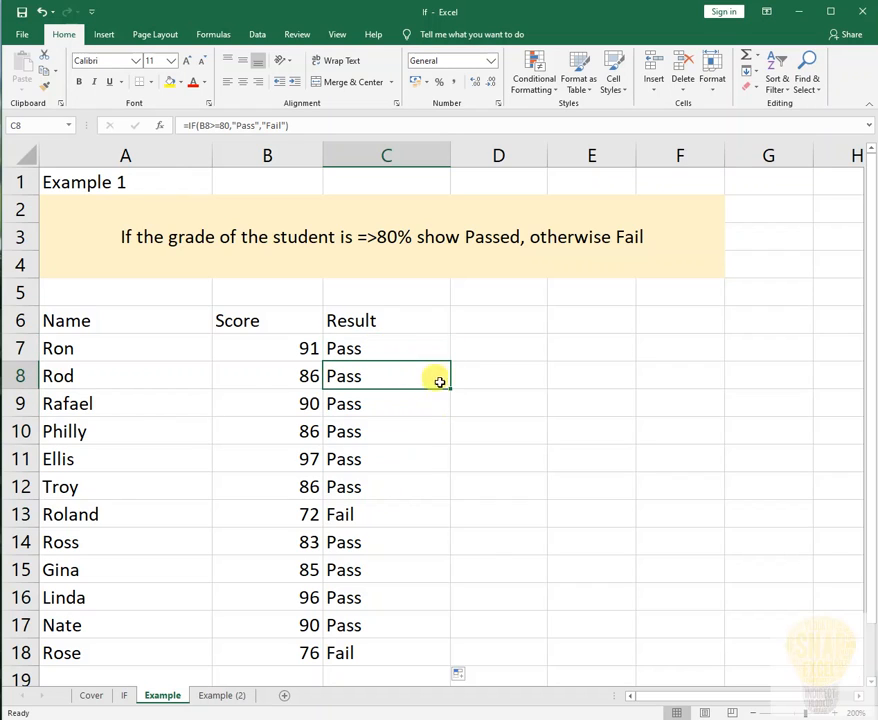
{"action": "left_click", "coordinate": [410, 458]}
{"action": "left_click_drag", "start_coordinate": [304, 484], "coordinate": [330, 355]}
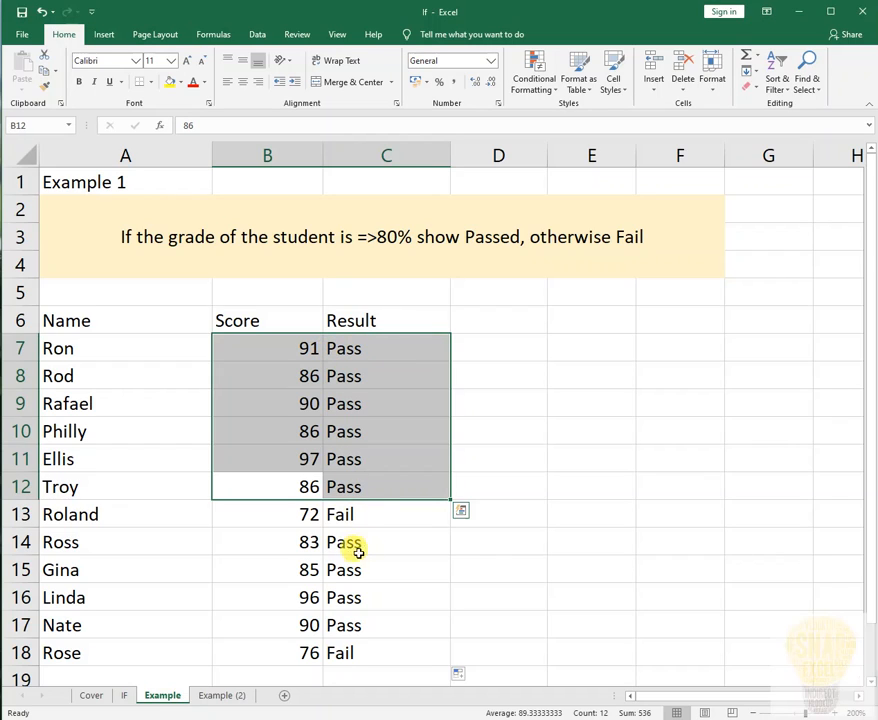
{"action": "left_click_drag", "start_coordinate": [290, 545], "coordinate": [383, 620]}
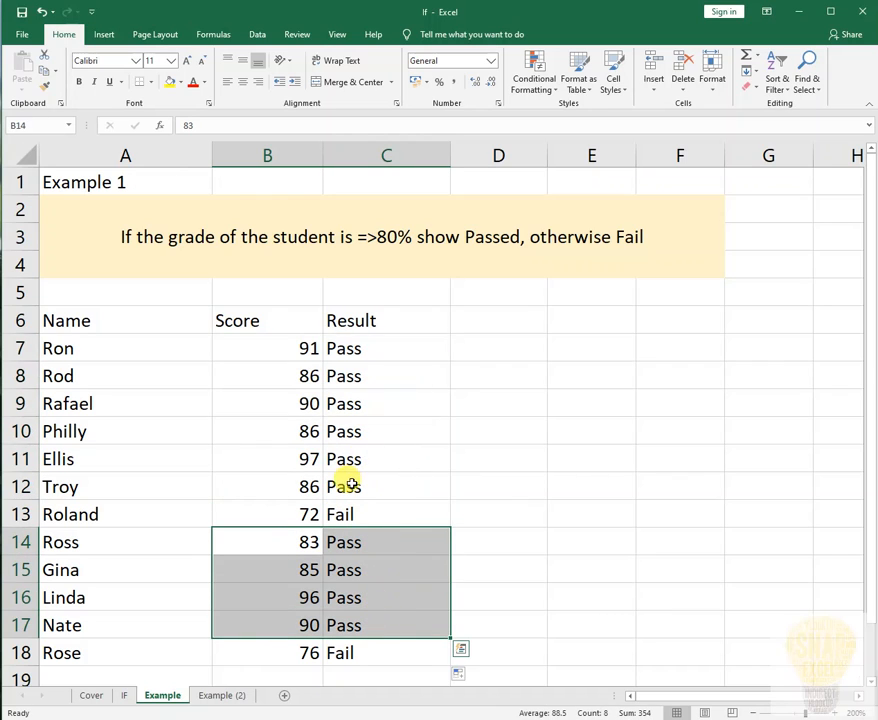
Step: Check the scores of the two failing students in rows 13 and 18 against the 80 threshold
{"action": "left_click_drag", "start_coordinate": [300, 514], "coordinate": [353, 513]}
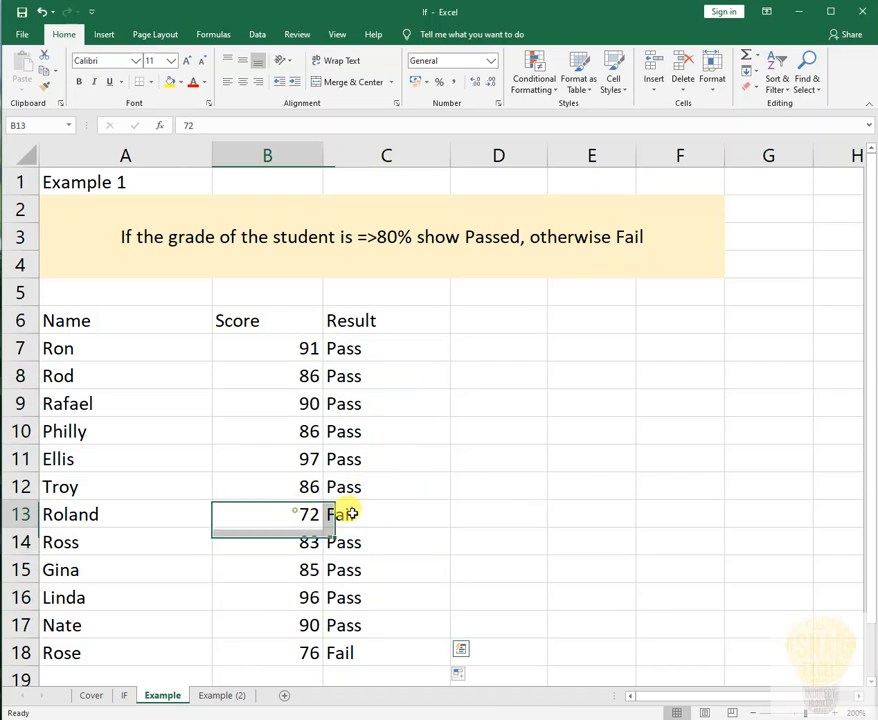
{"action": "left_click", "coordinate": [288, 652]}
{"action": "left_click", "coordinate": [275, 512]}
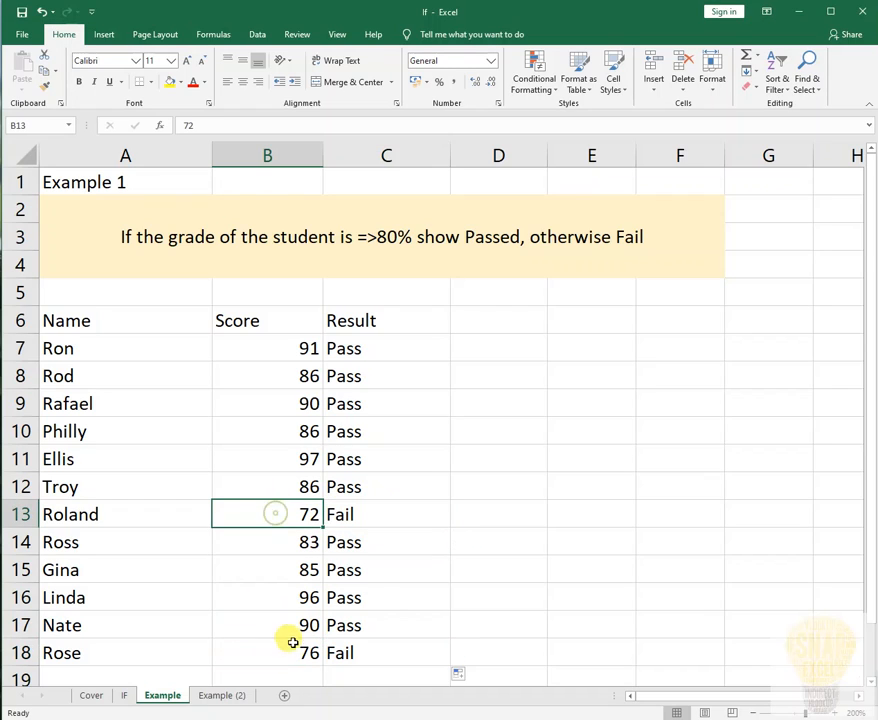
{"action": "left_click_drag", "start_coordinate": [165, 514], "coordinate": [267, 515]}
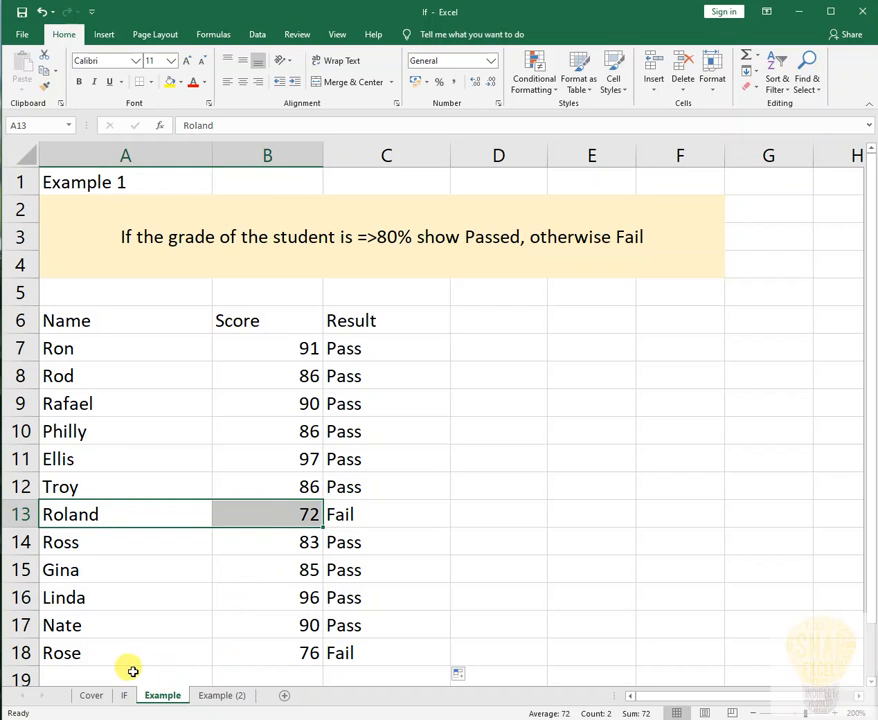
{"action": "left_click_drag", "start_coordinate": [122, 653], "coordinate": [263, 653]}
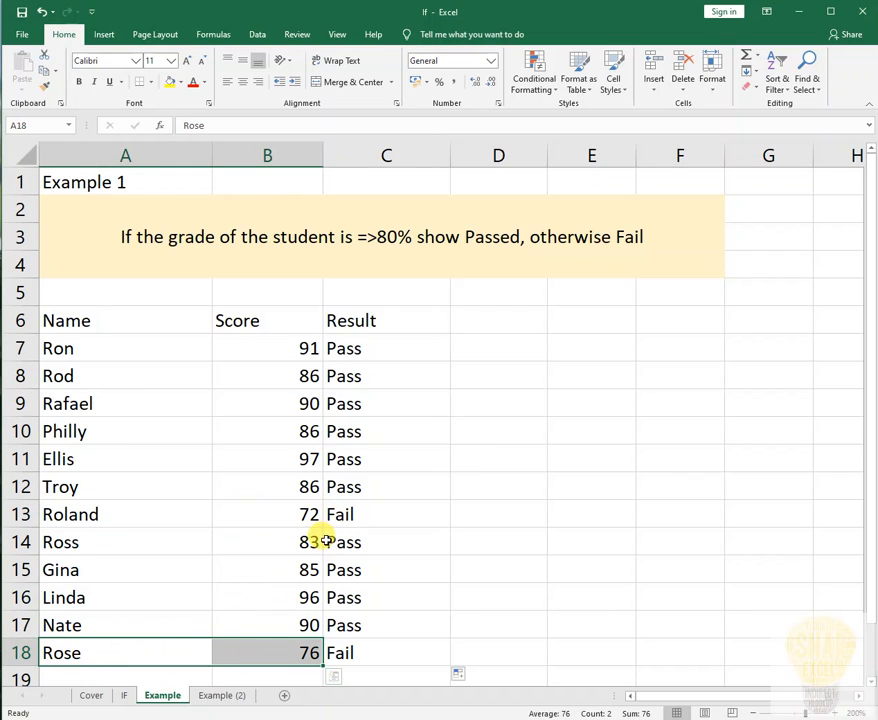
{"action": "left_click", "coordinate": [263, 515]}
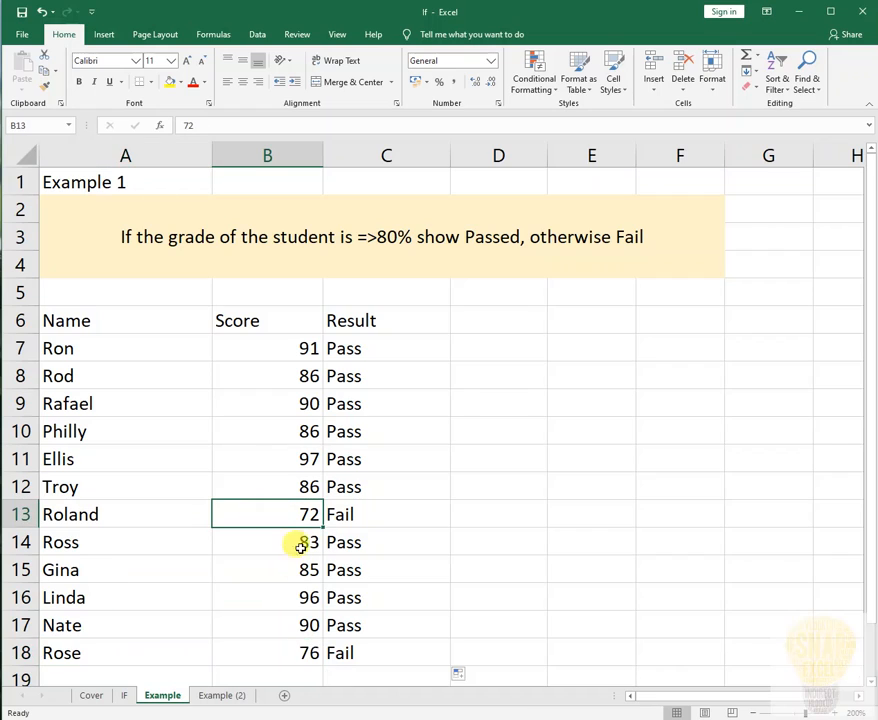
{"action": "left_click", "coordinate": [305, 657]}
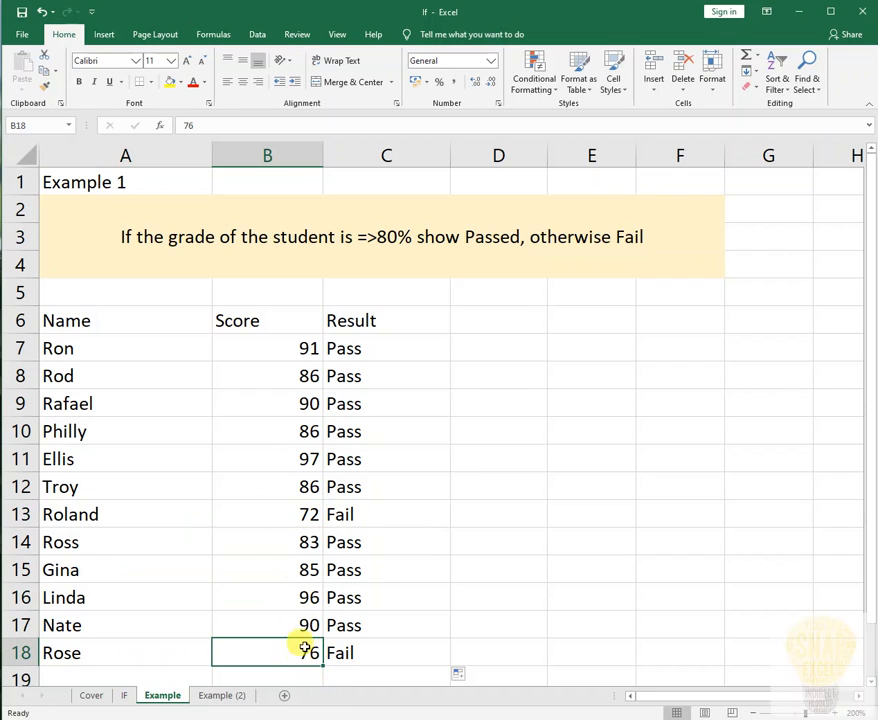
Step: Examine the IF formula in C13, going through its comparison operator, threshold, true value and false value
{"action": "left_click", "coordinate": [363, 514]}
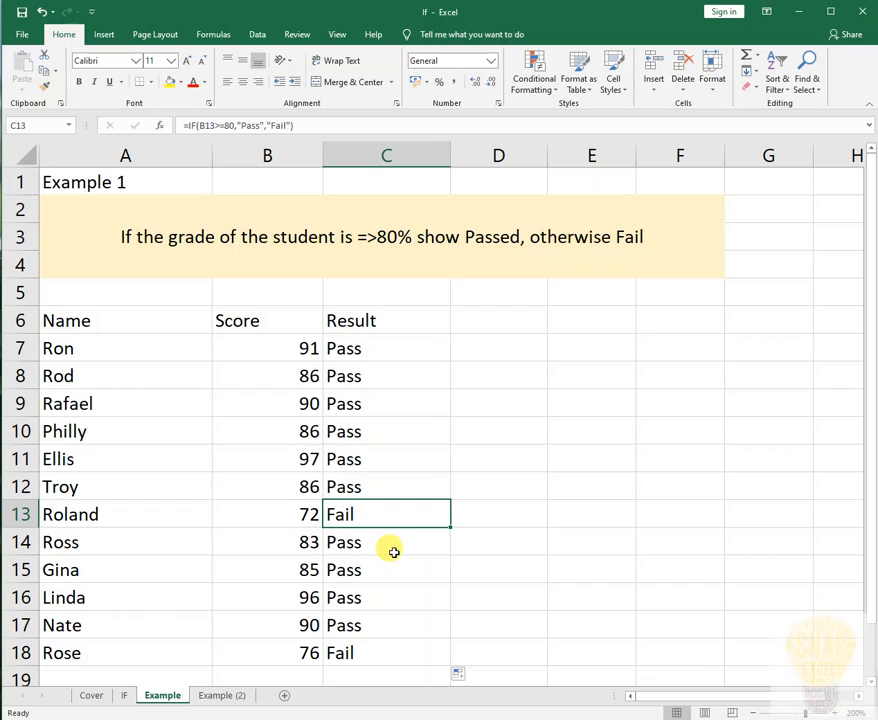
{"action": "key", "text": "F2"}
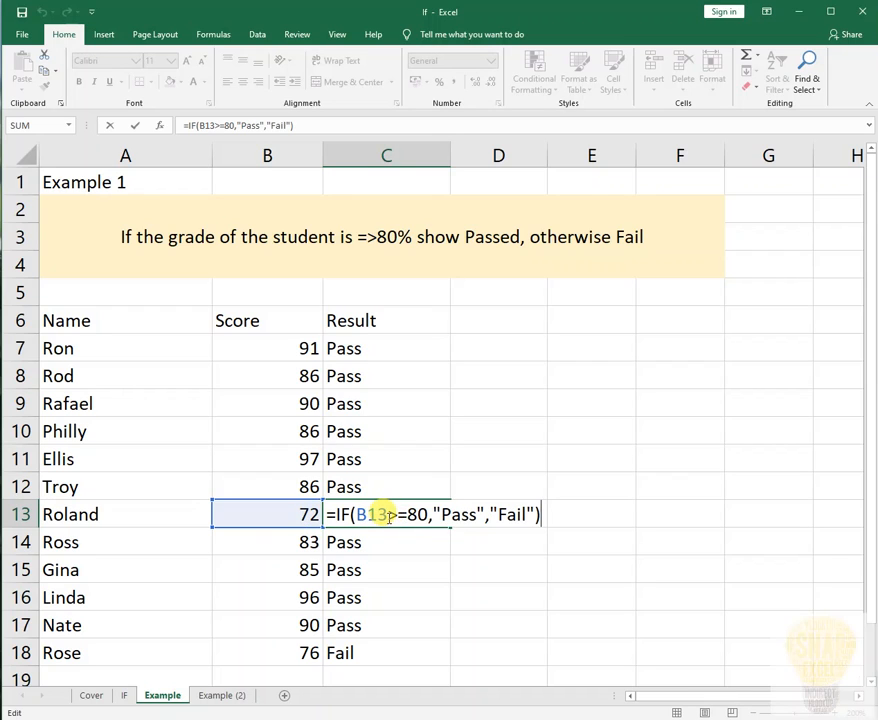
{"action": "left_click_drag", "start_coordinate": [387, 514], "coordinate": [408, 514]}
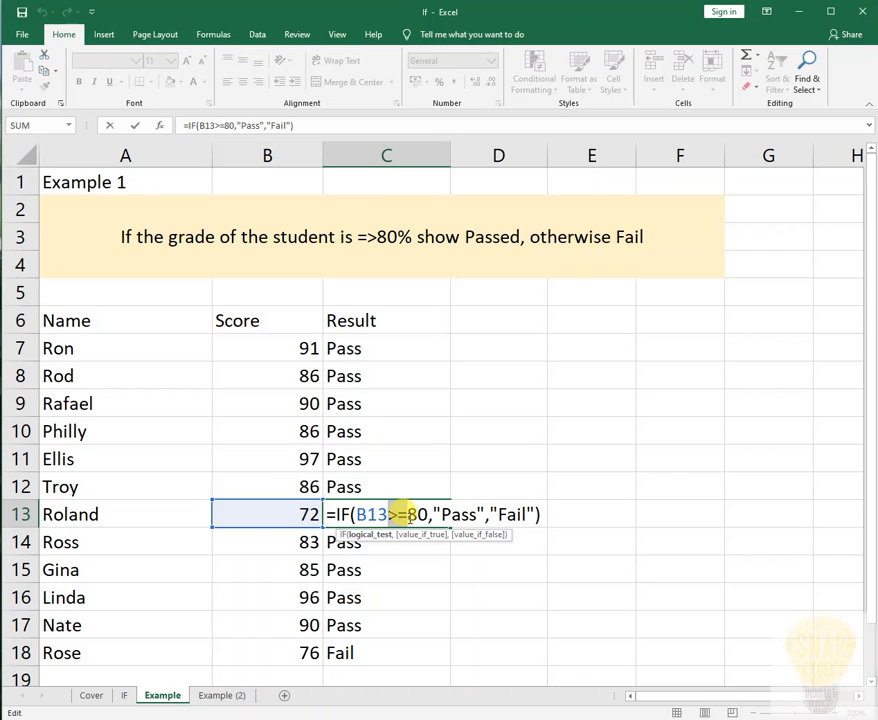
{"action": "left_click_drag", "start_coordinate": [421, 515], "coordinate": [412, 515]}
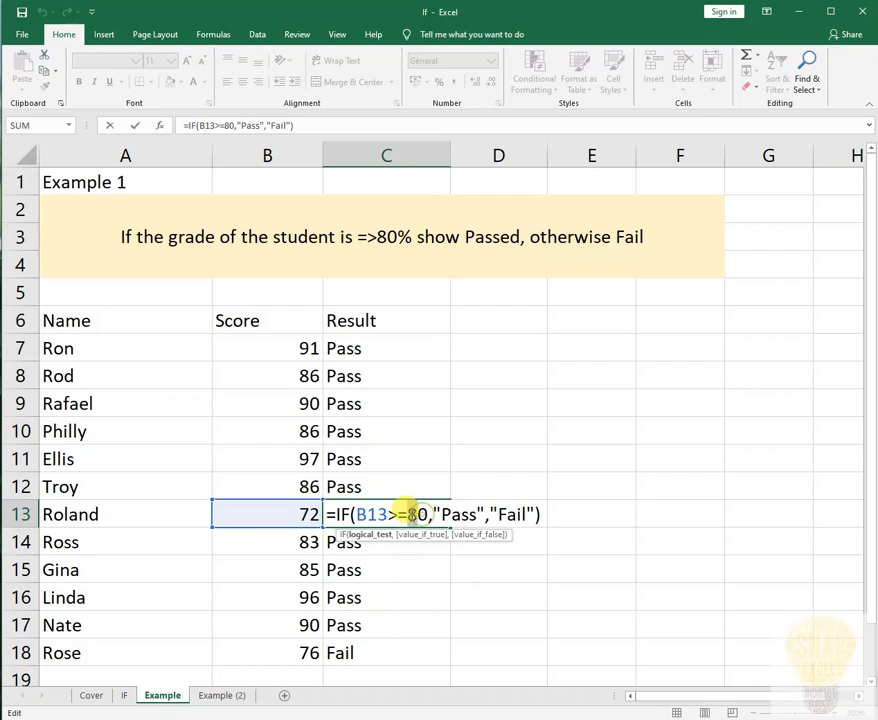
{"action": "double_click", "coordinate": [460, 512]}
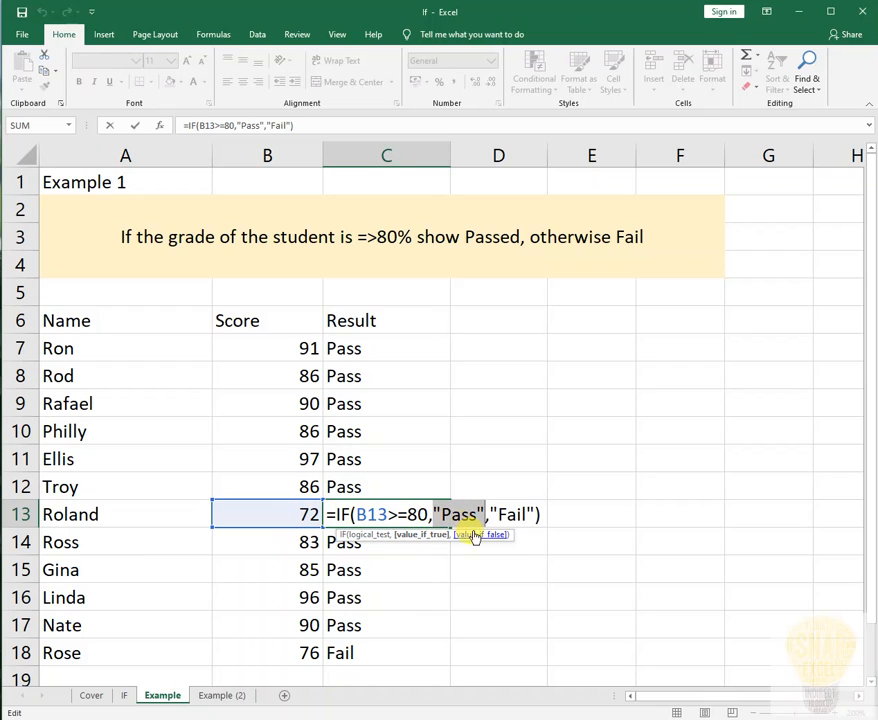
{"action": "left_click", "coordinate": [477, 538]}
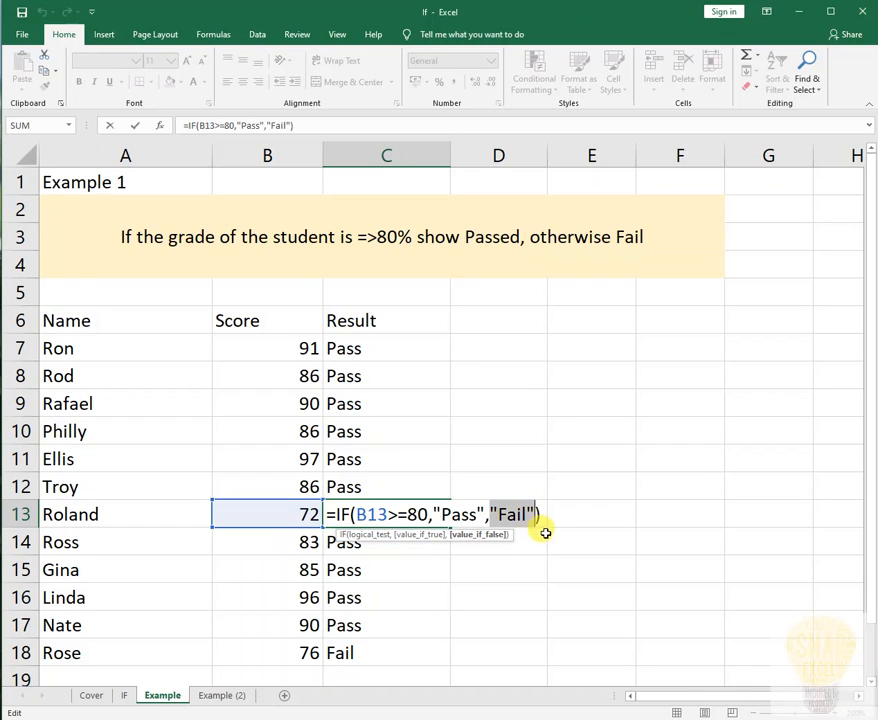
{"action": "key", "text": "ctrl+Return"}
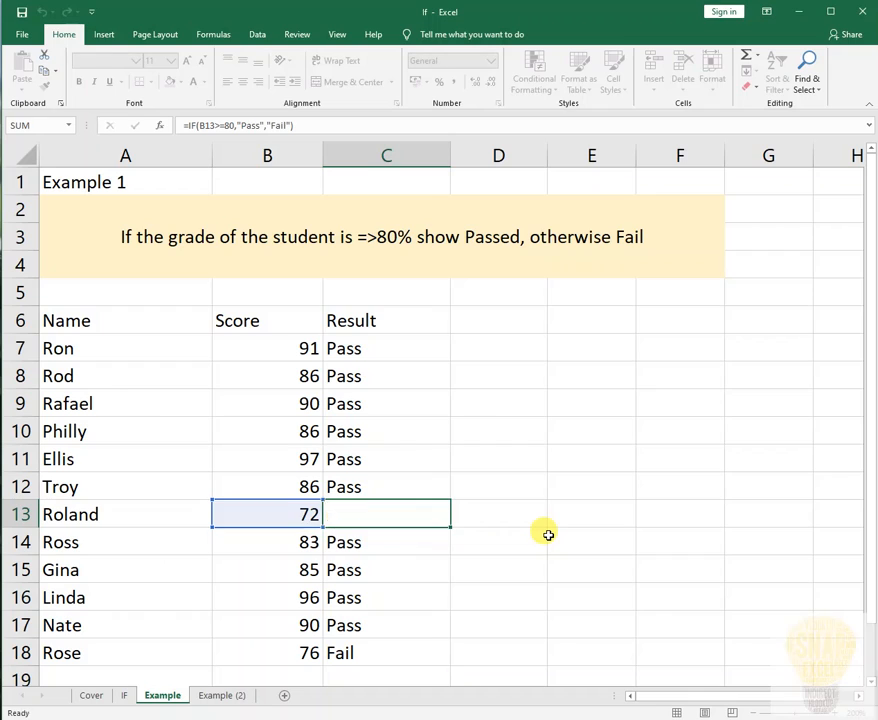
Step: Inspect the score in B18 and the IF formula in C18, highlighting its value_if_false argument
{"action": "key", "text": "Down"}
{"action": "key", "text": "Down"}
{"action": "key", "text": "Down"}
{"action": "key", "text": "Down"}
{"action": "key", "text": "Down"}
{"action": "key", "text": "Left"}
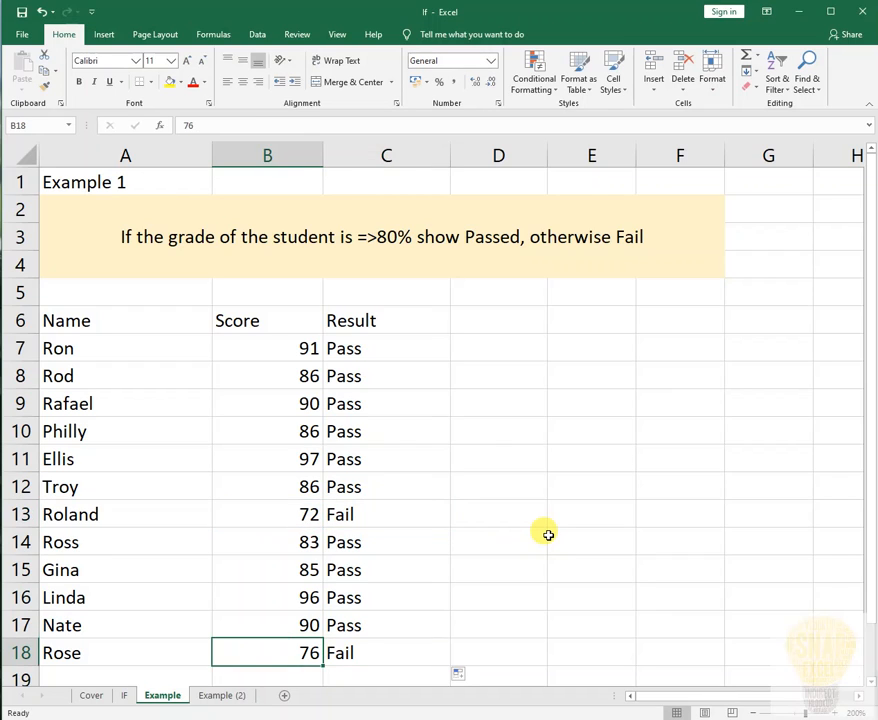
{"action": "key", "text": "Right"}
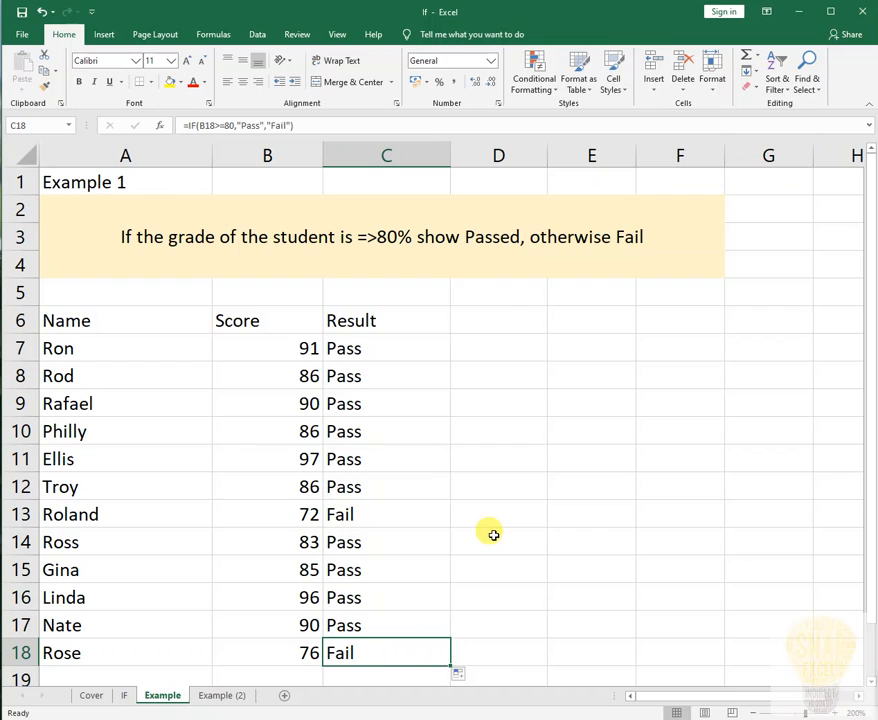
{"action": "key", "text": "F2"}
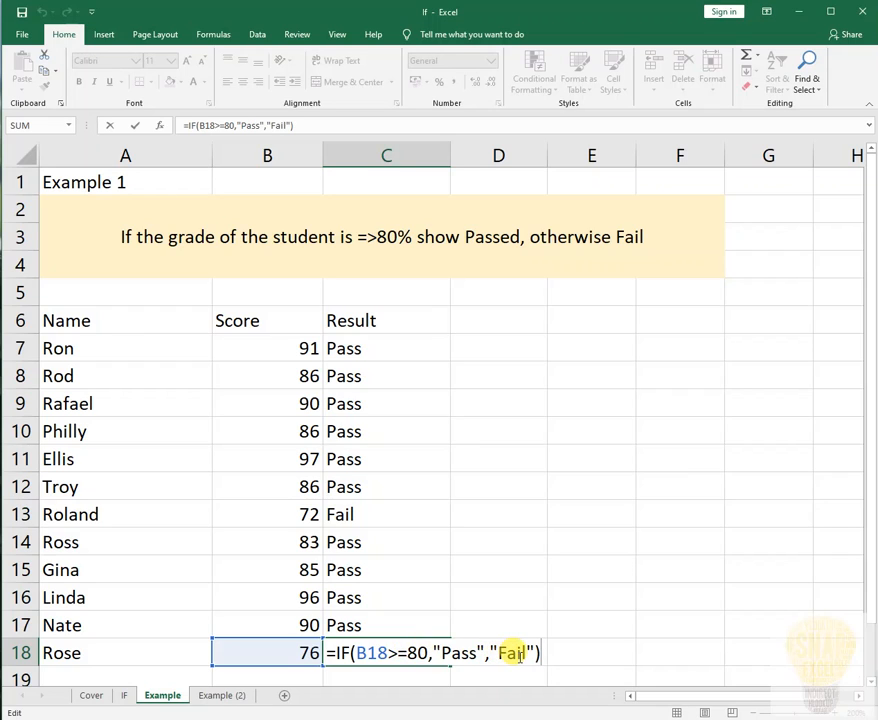
{"action": "left_click", "coordinate": [352, 652]}
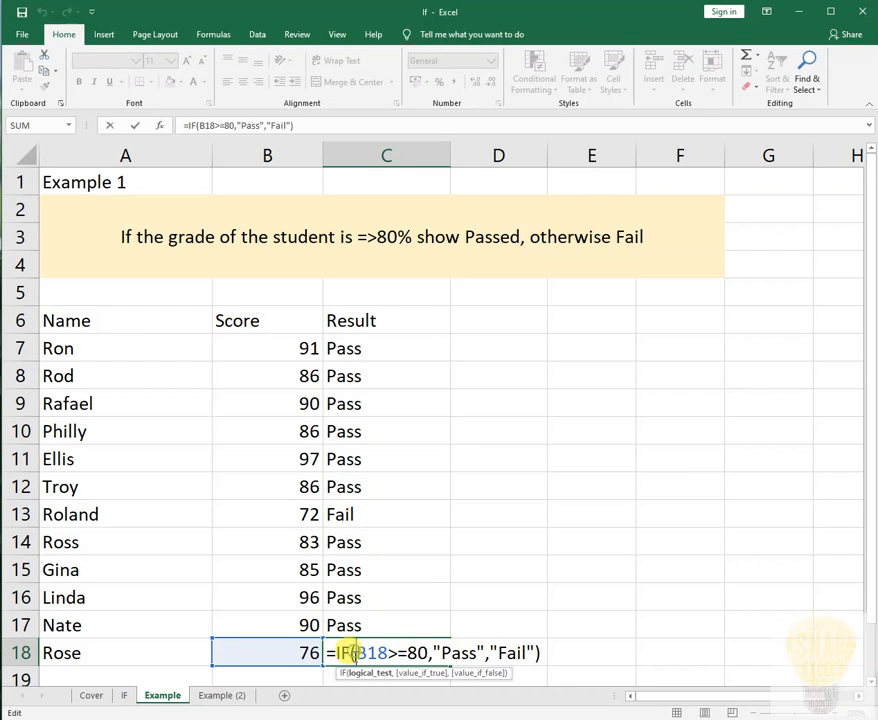
{"action": "left_click", "coordinate": [475, 675]}
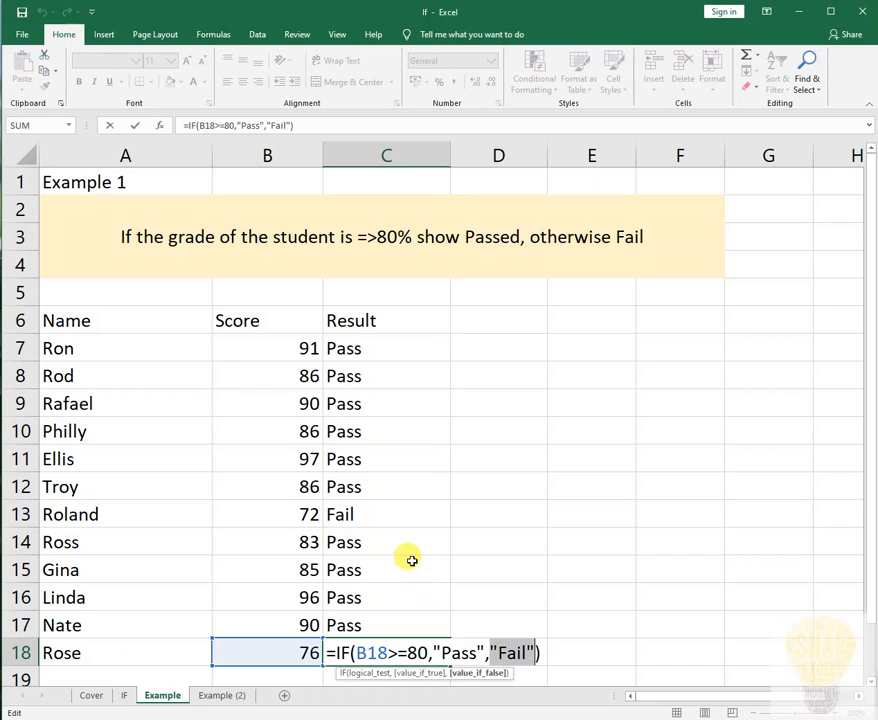
{"action": "key", "text": "ctrl+Return"}
Step: Review the passing results and examine the value_if_true argument of the C7 formula, leaving the cell unedited
{"action": "left_click_drag", "start_coordinate": [386, 348], "coordinate": [376, 480]}
{"action": "left_click", "coordinate": [364, 350]}
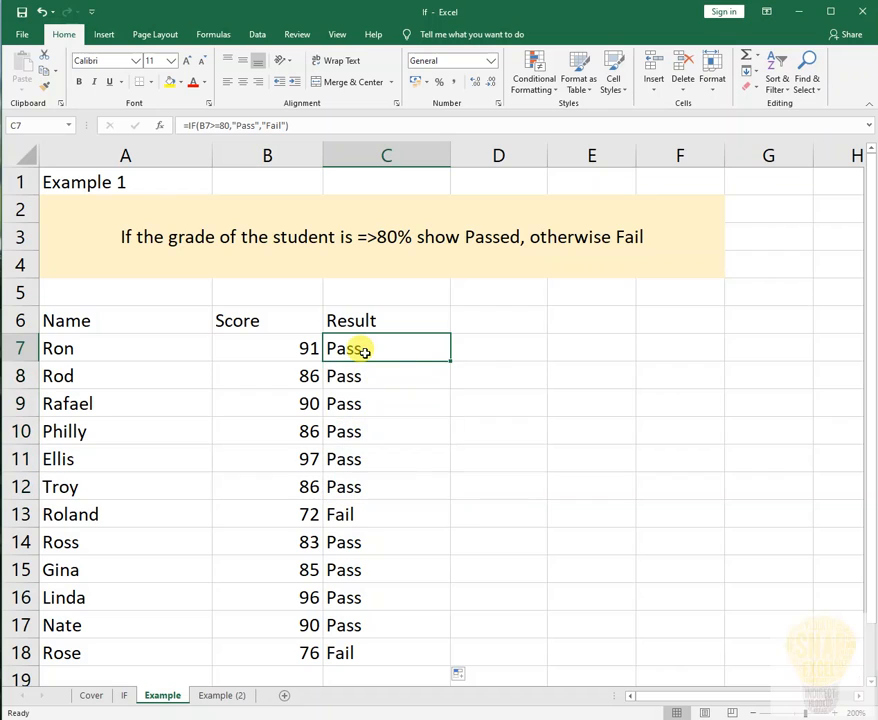
{"action": "double_click", "coordinate": [364, 350]}
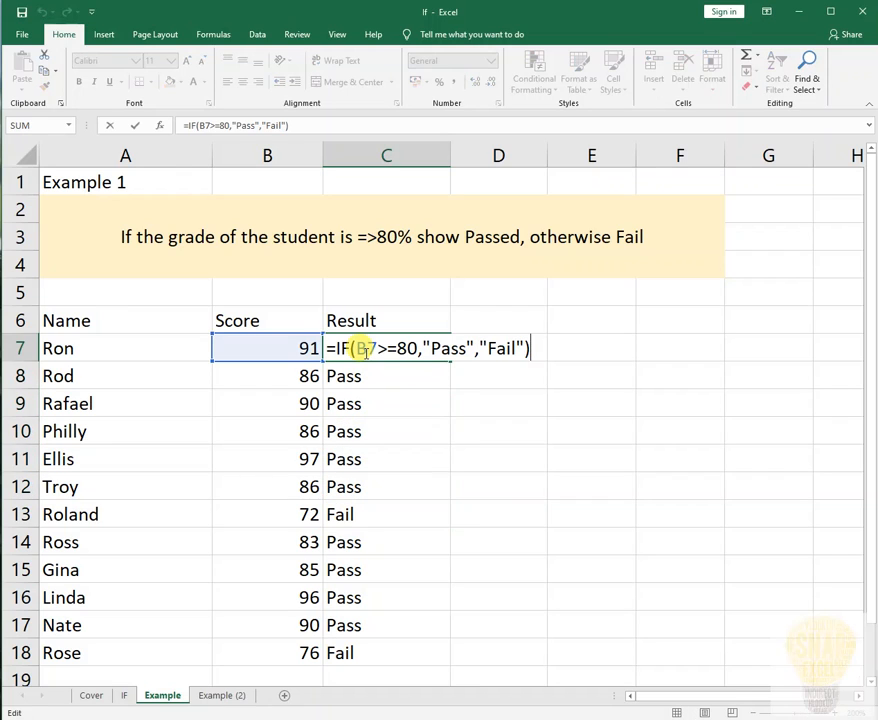
{"action": "left_click", "coordinate": [450, 348]}
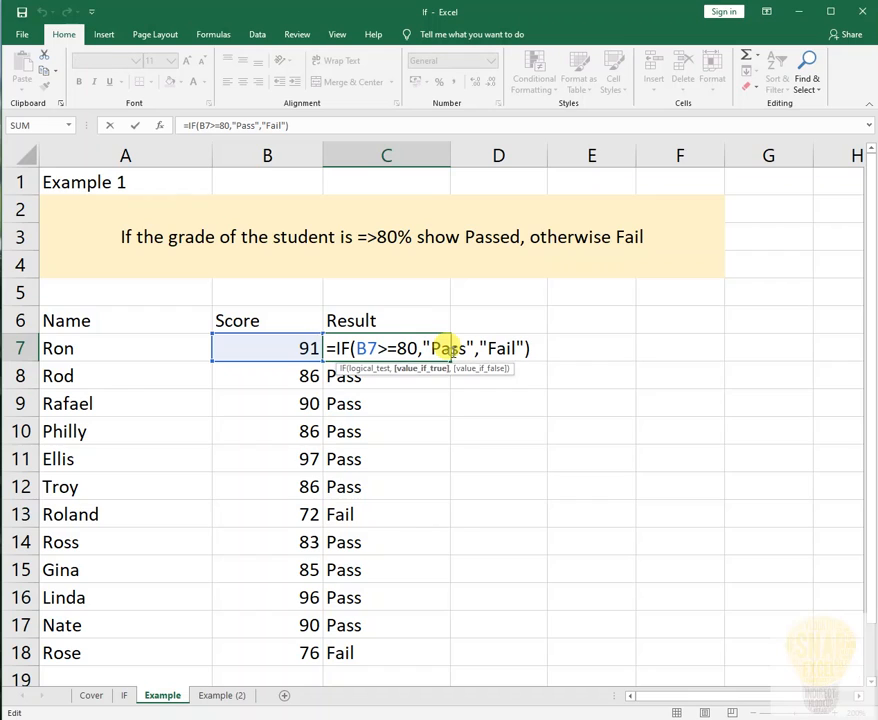
{"action": "left_click", "coordinate": [413, 369]}
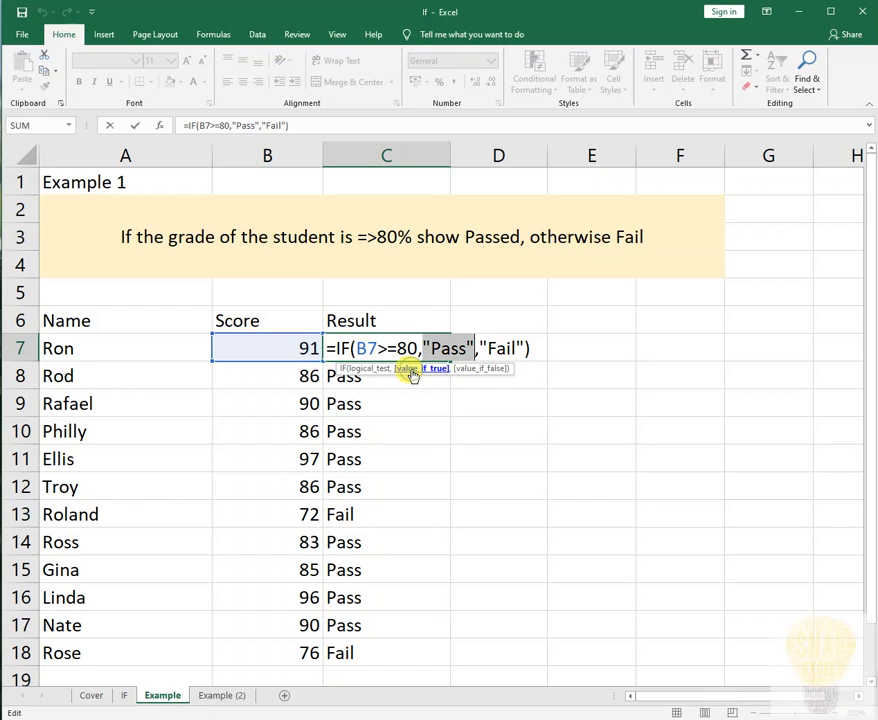
{"action": "key", "text": "Escape"}
{"action": "left_click", "coordinate": [598, 392]}
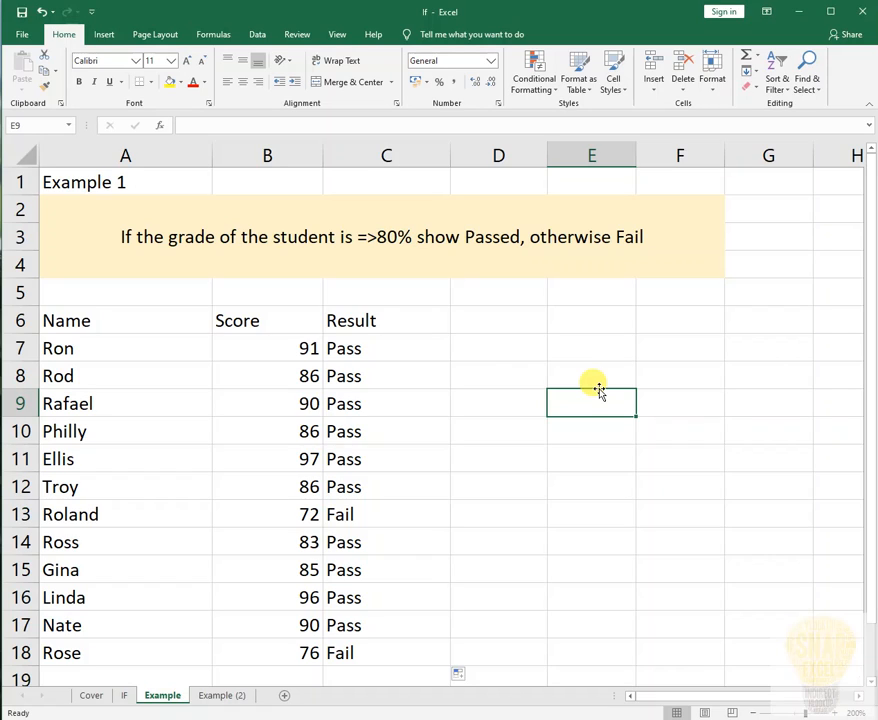
{"action": "left_click", "coordinate": [603, 517]}
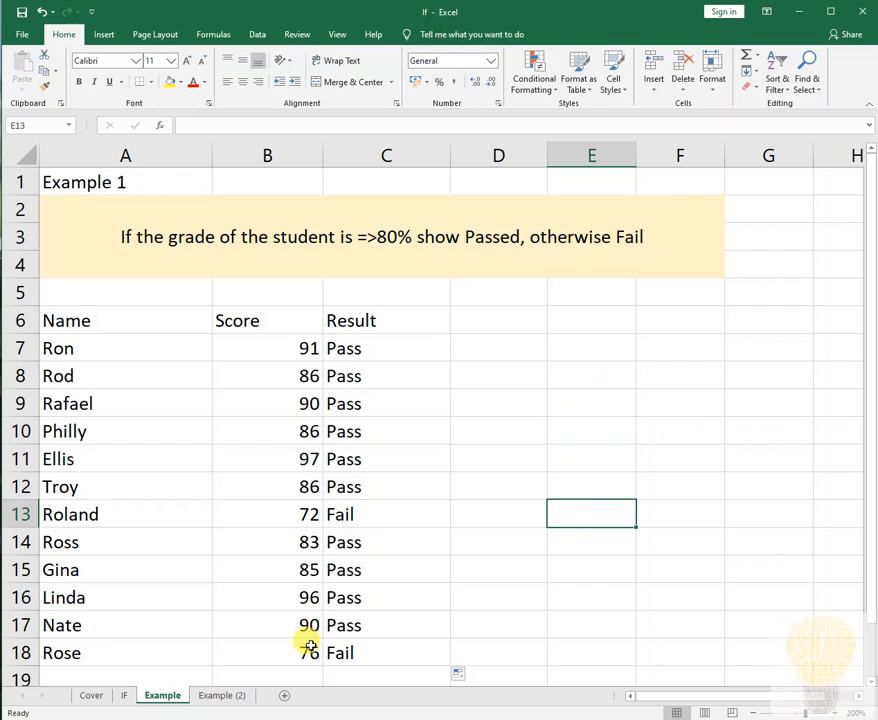
Step: Switch to the Example (2) sheet and read the Nested If rule together with the student names and scores
{"action": "left_click", "coordinate": [223, 698]}
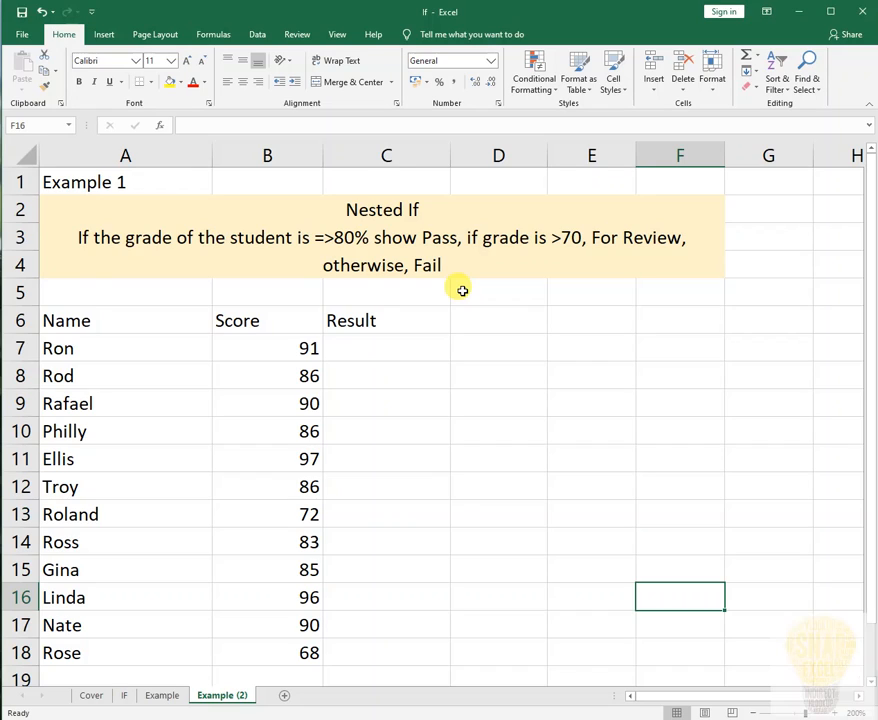
{"action": "left_click", "coordinate": [355, 258]}
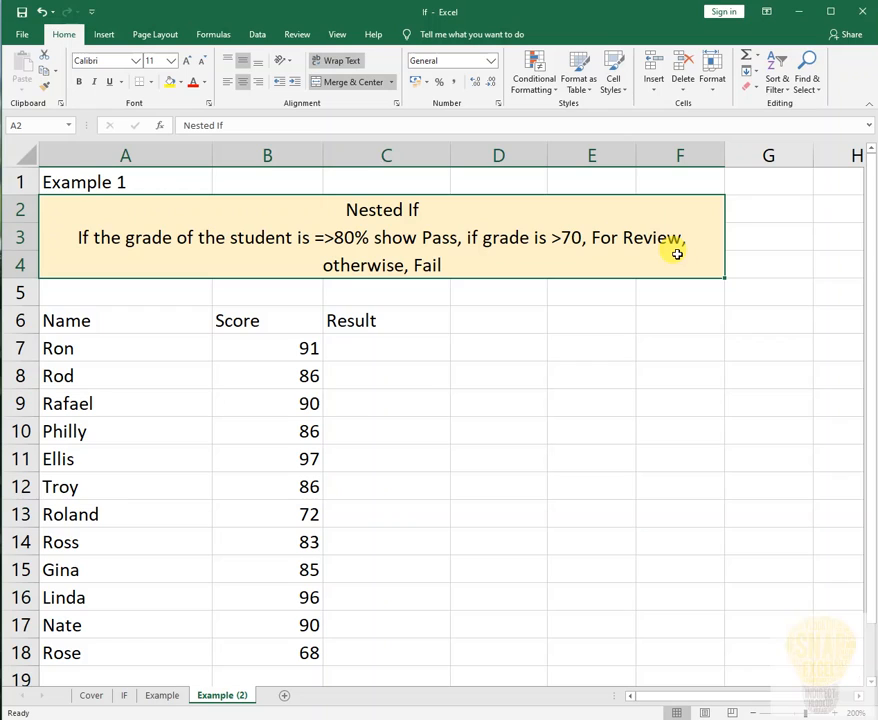
{"action": "left_click", "coordinate": [522, 402]}
{"action": "left_click", "coordinate": [398, 356]}
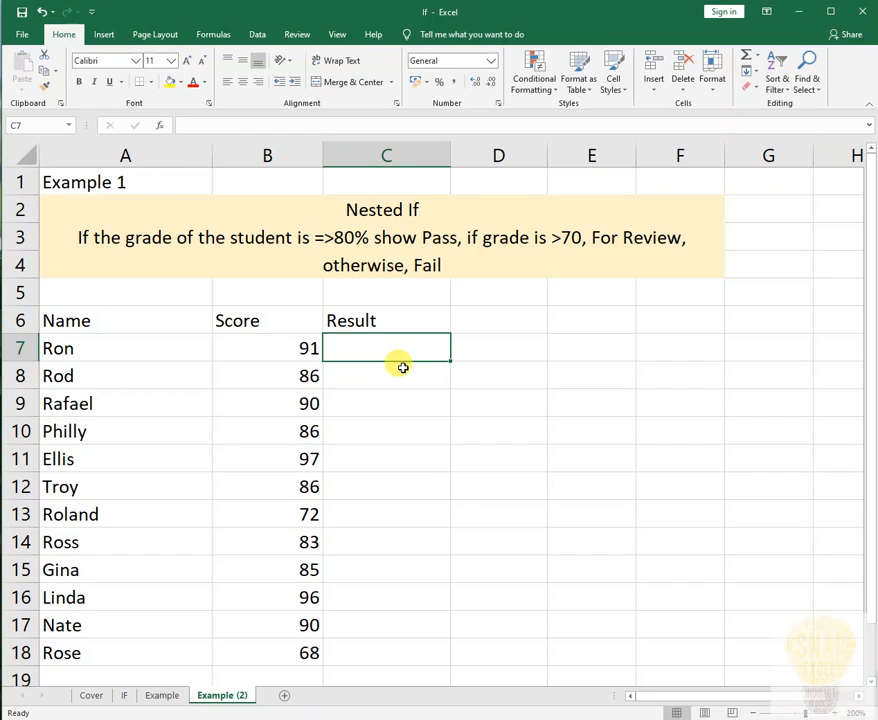
{"action": "left_click_drag", "start_coordinate": [298, 340], "coordinate": [280, 570]}
{"action": "left_click_drag", "start_coordinate": [139, 346], "coordinate": [305, 424]}
{"action": "left_click", "coordinate": [372, 372]}
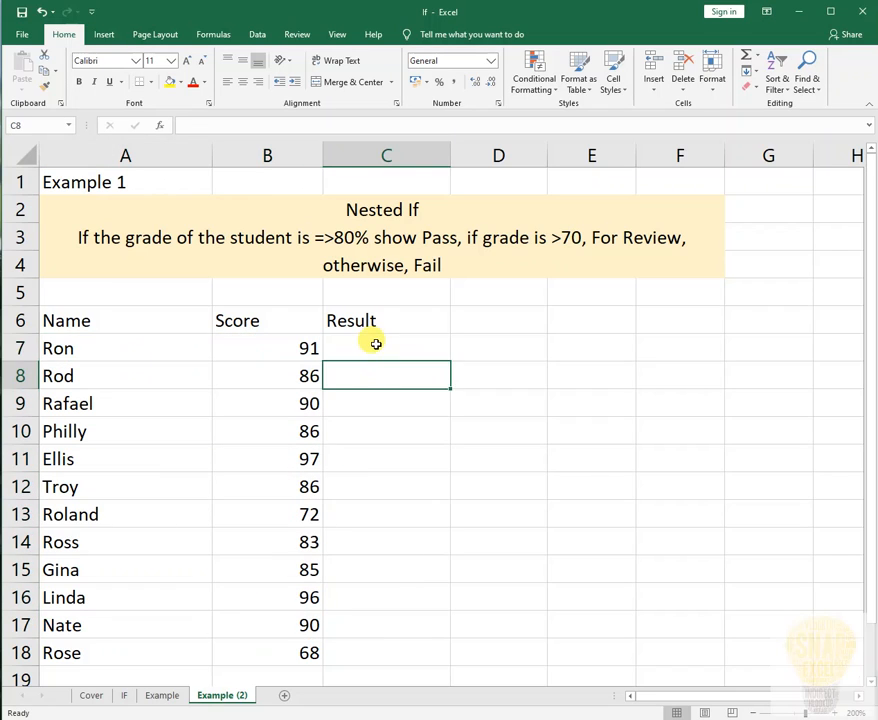
Step: Enter an IF formula in C7 that returns "Pass" when B7>=80 and "Fail" otherwise
{"action": "left_click", "coordinate": [375, 344]}
{"action": "type", "text": "="}
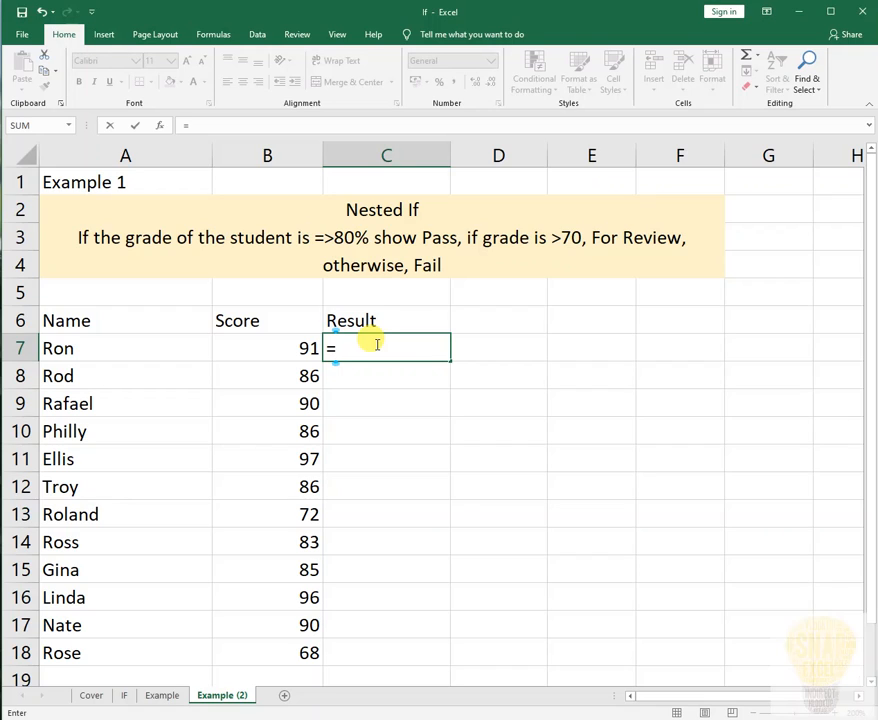
{"action": "type", "text": "if"}
{"action": "key", "text": "Tab"}
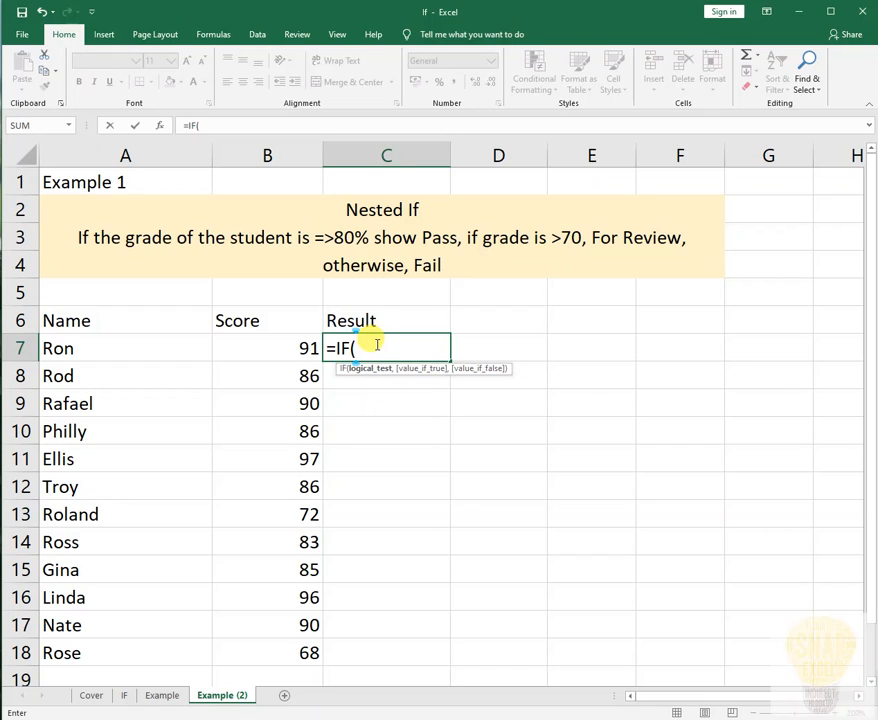
{"action": "left_click", "coordinate": [263, 354]}
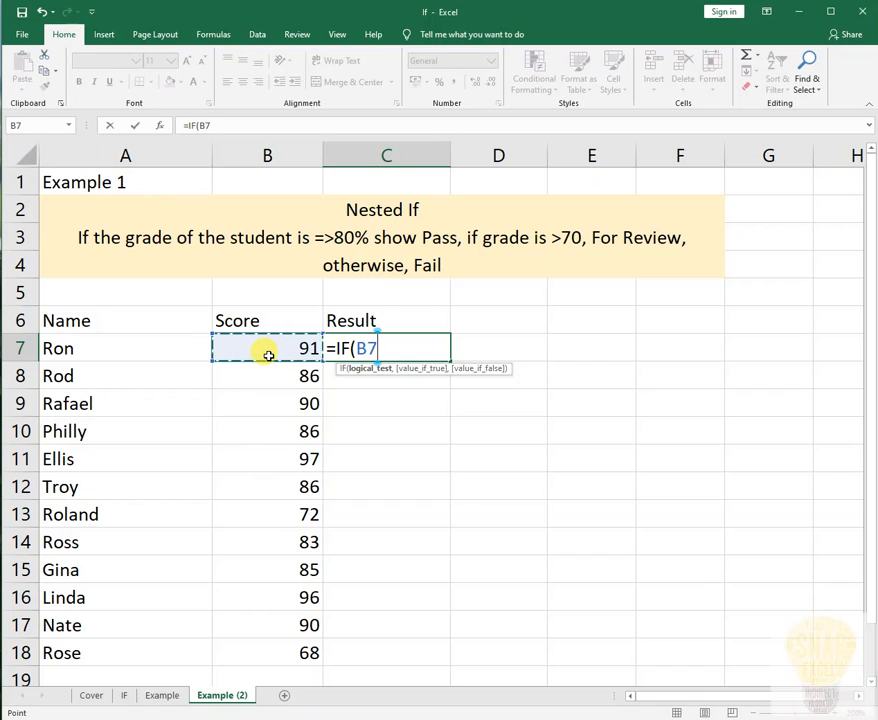
{"action": "type", "text": "=>"}
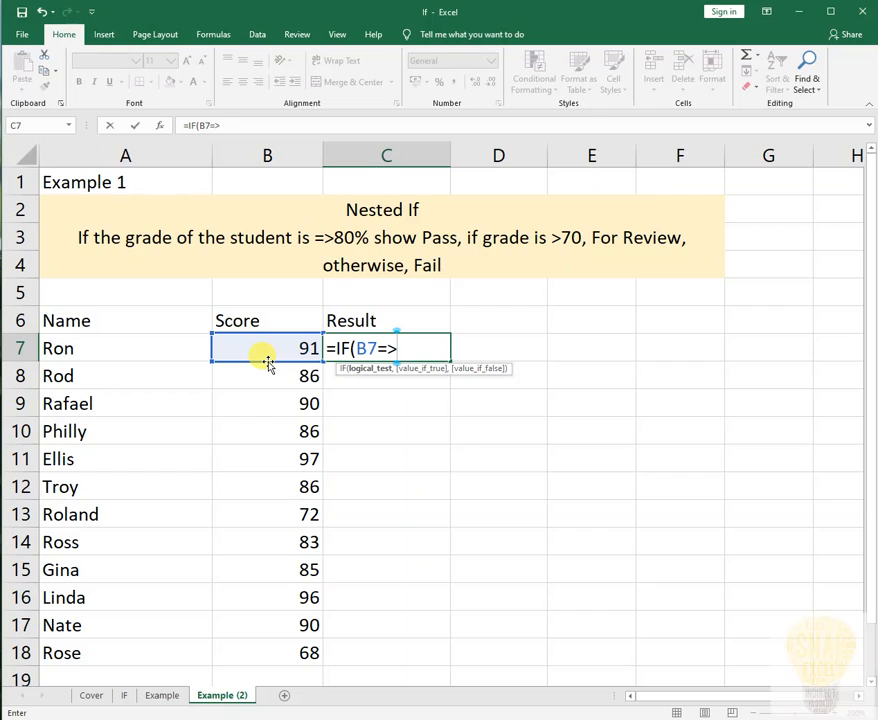
{"action": "type", "text": "80,"}
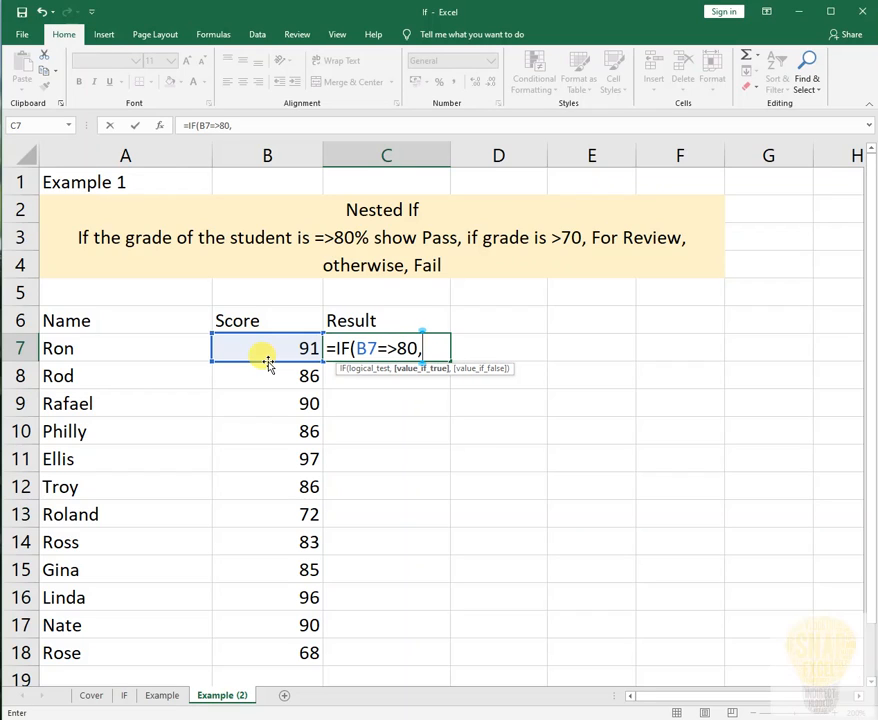
{"action": "type", "text": "\"Pass\","}
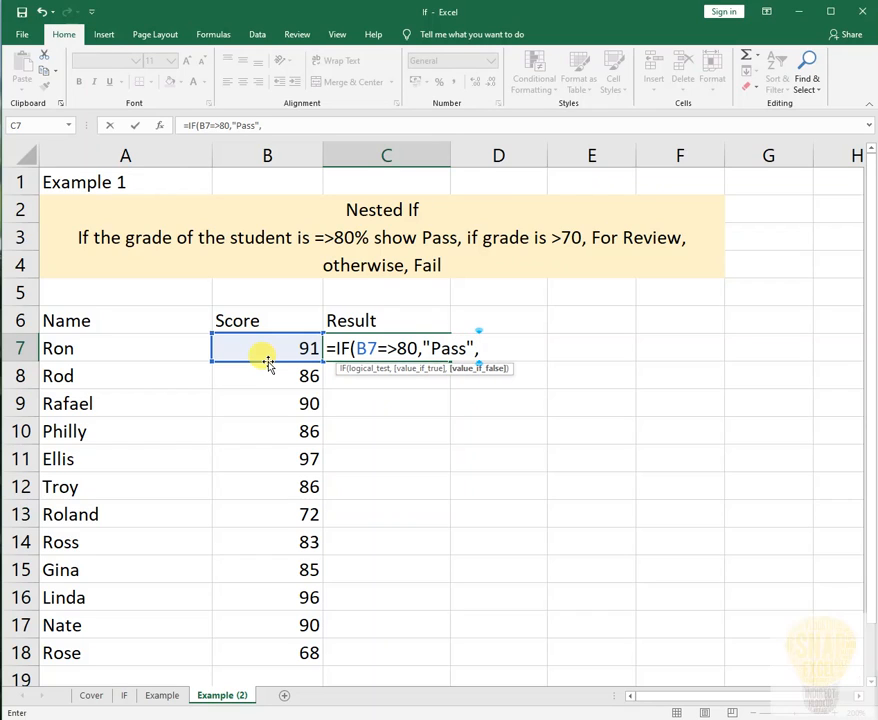
{"action": "type", "text": "\"Fail\""}
{"action": "key", "text": "Return"}
{"action": "key", "text": "Return"}
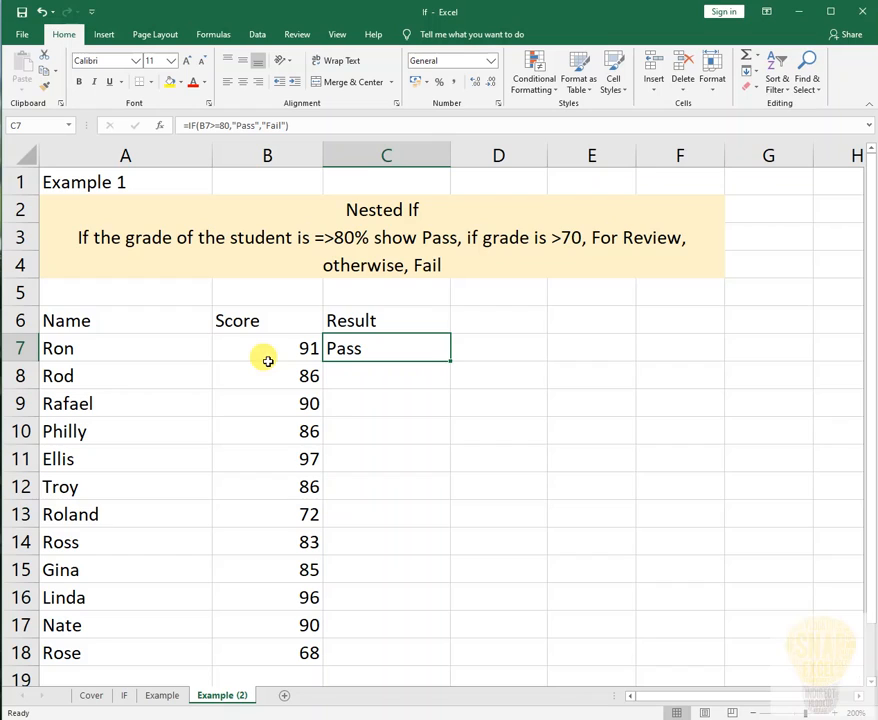
Step: Review the arguments of C7's IF formula and replace its "Fail" argument with a nested IF testing B7>70
{"action": "double_click", "coordinate": [366, 352]}
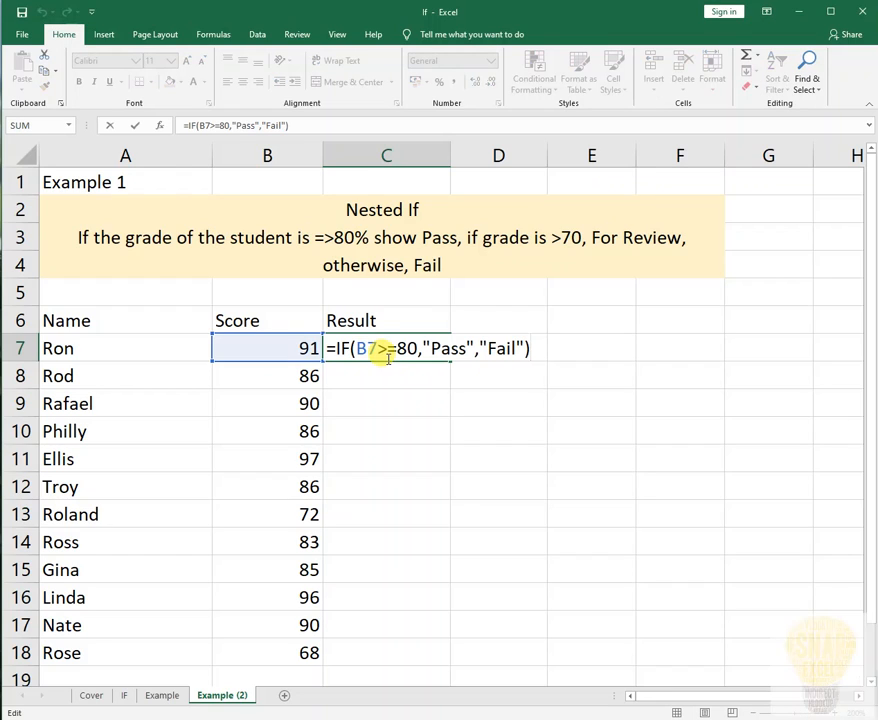
{"action": "double_click", "coordinate": [449, 347]}
{"action": "double_click", "coordinate": [501, 347]}
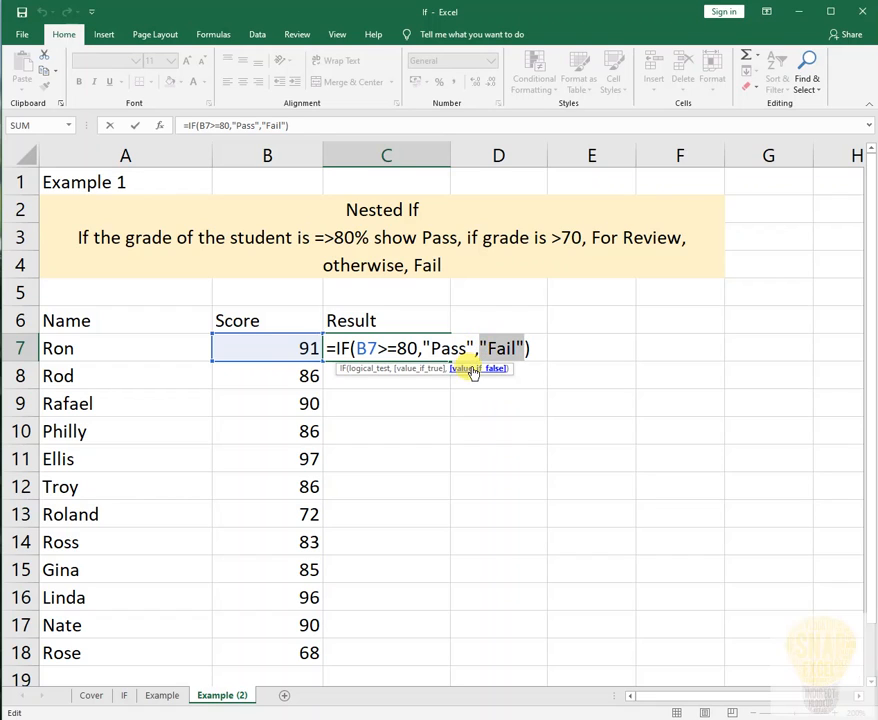
{"action": "left_click", "coordinate": [483, 347]}
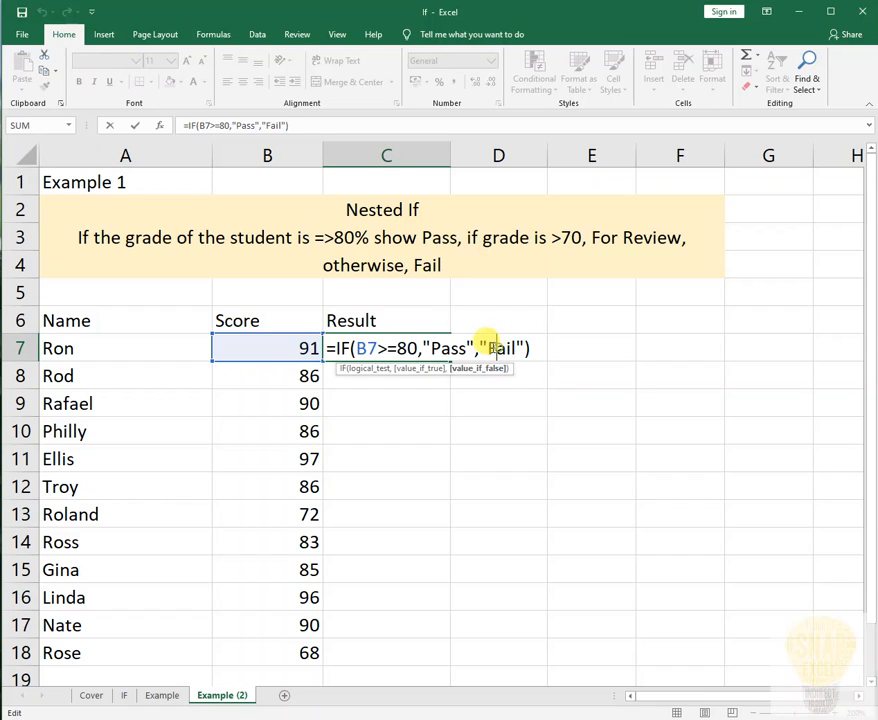
{"action": "left_click_drag", "start_coordinate": [483, 347], "coordinate": [518, 343]}
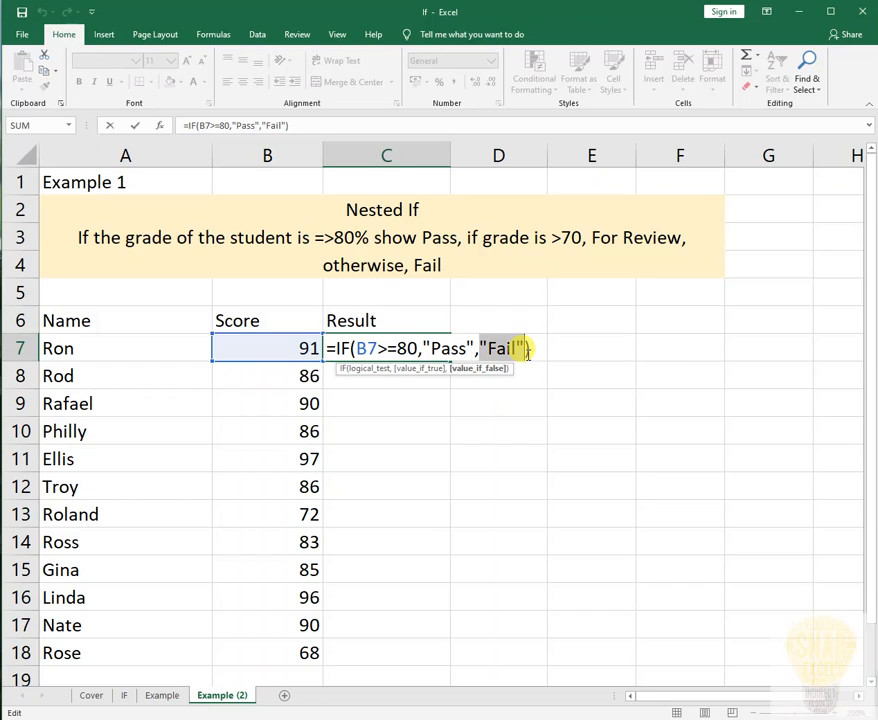
{"action": "type", "text": "if"}
{"action": "key", "text": "Tab"}
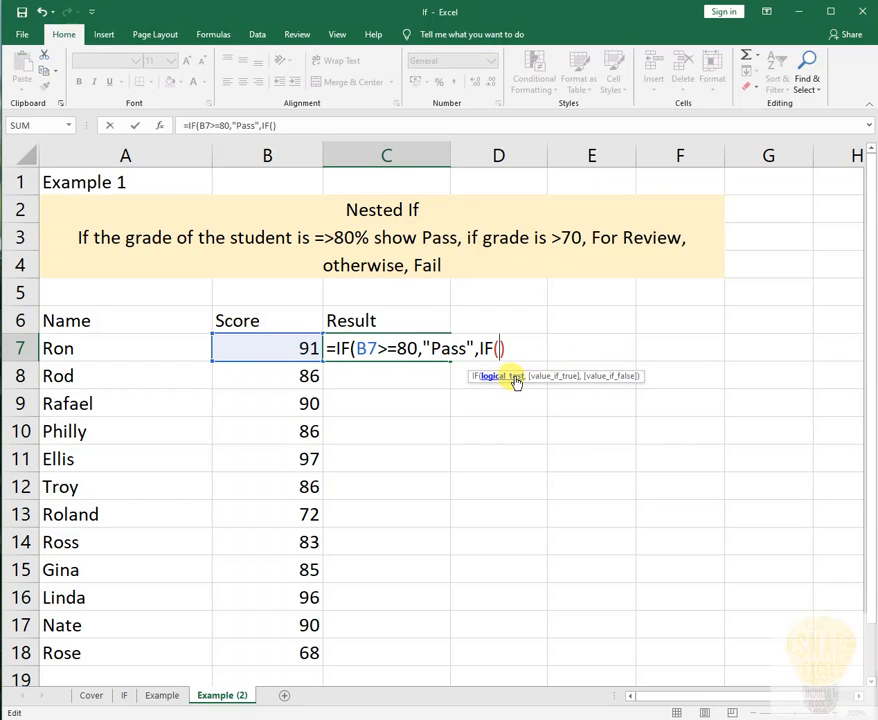
{"action": "left_click", "coordinate": [291, 349]}
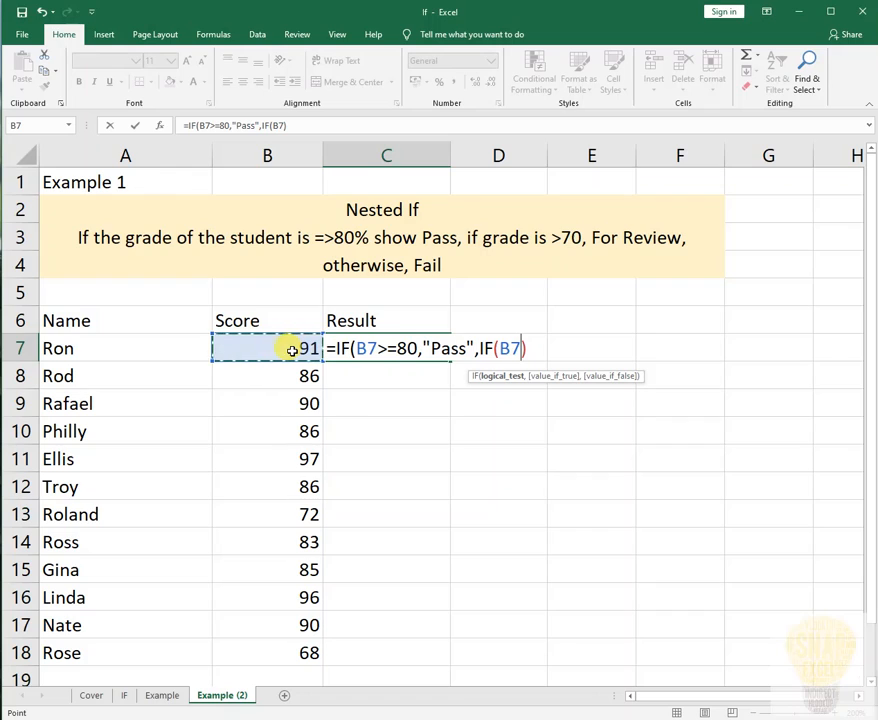
{"action": "type", "text": ">"}
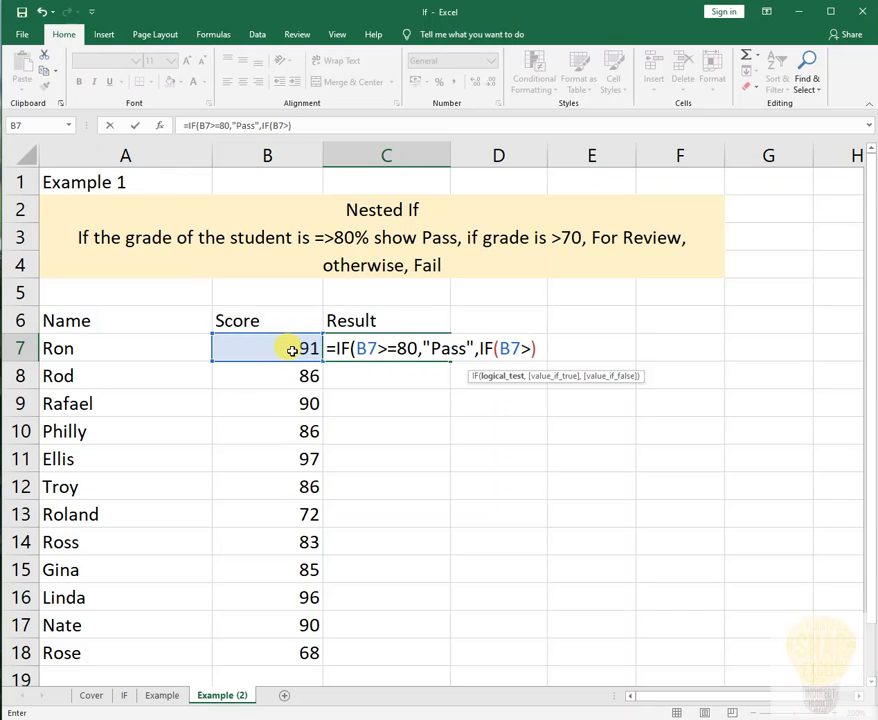
{"action": "type", "text": "70,"}
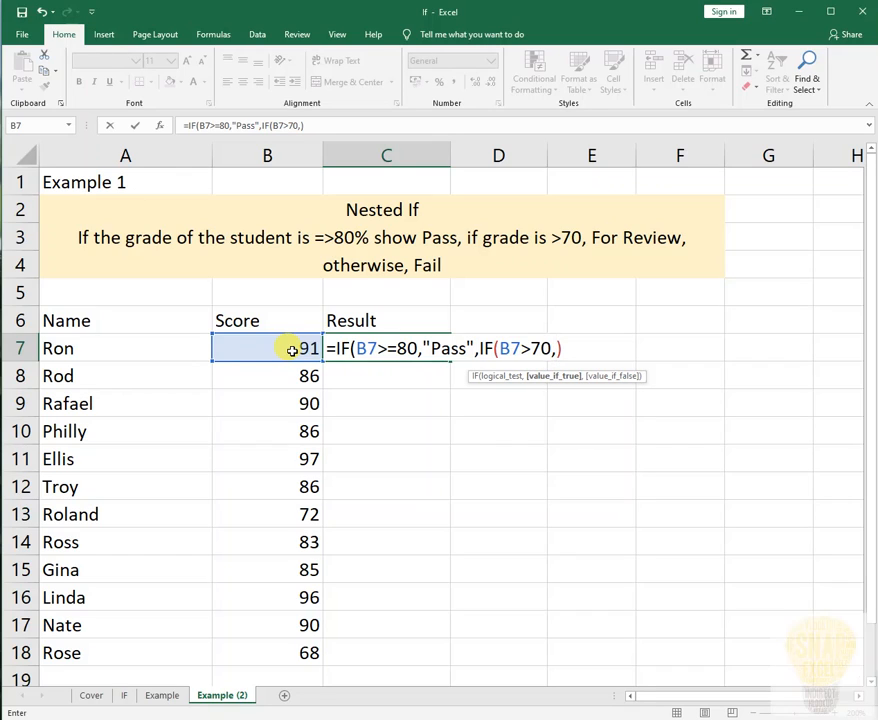
Step: Complete the nested IF in C7 with "For Review" as true value and "Fail" as false value, accepting the suggested formula correction
{"action": "type", "text": "\""}
{"action": "type", "text": "For Reviuew"}
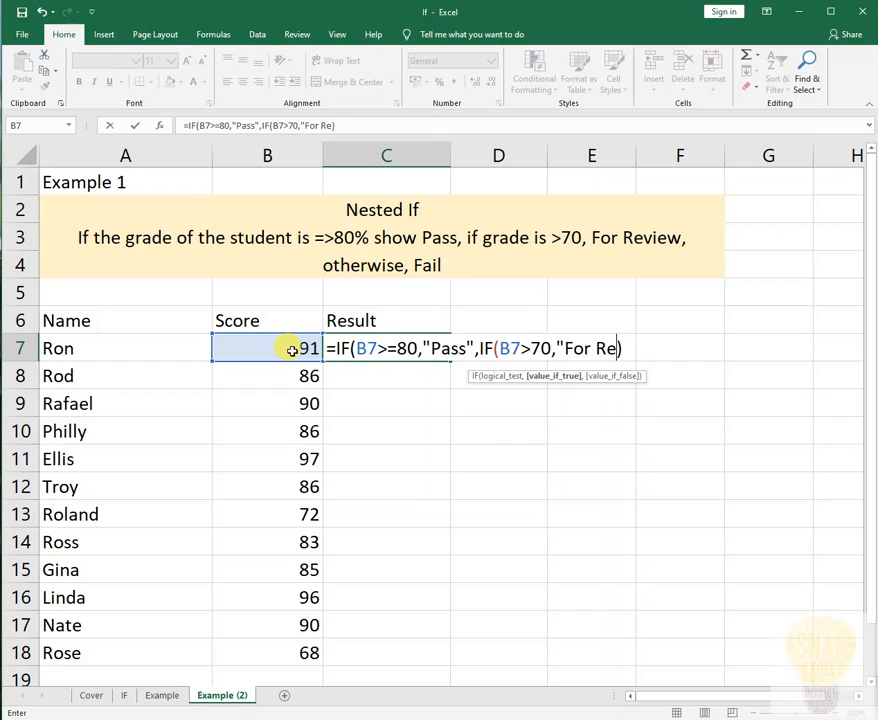
{"action": "key", "text": "BackSpace"}
{"action": "key", "text": "BackSpace"}
{"action": "key", "text": "BackSpace"}
{"action": "type", "text": "ew"}
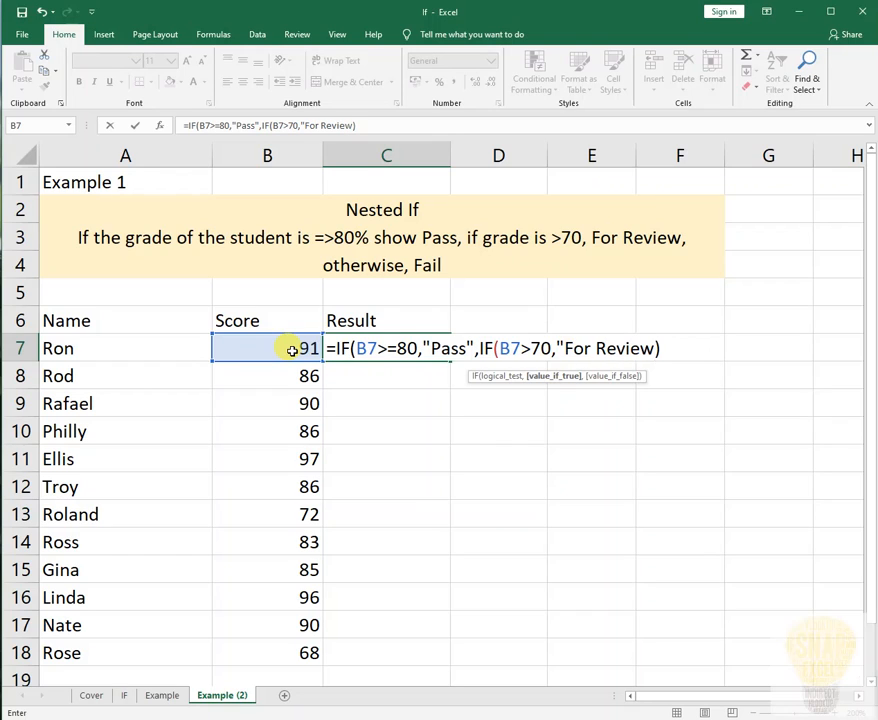
{"action": "type", "text": "\","}
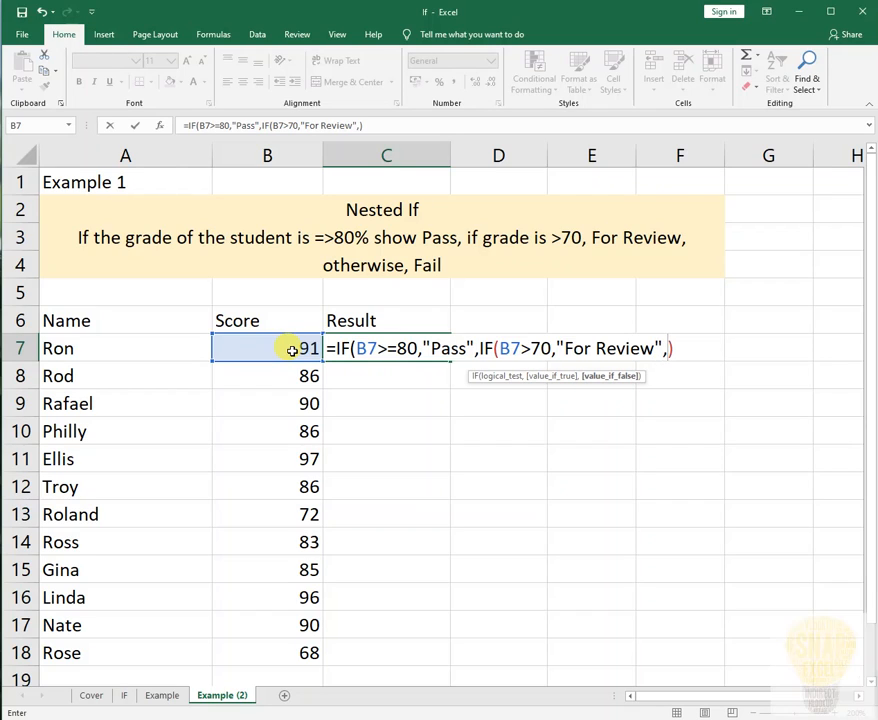
{"action": "type", "text": "\"Fail"}
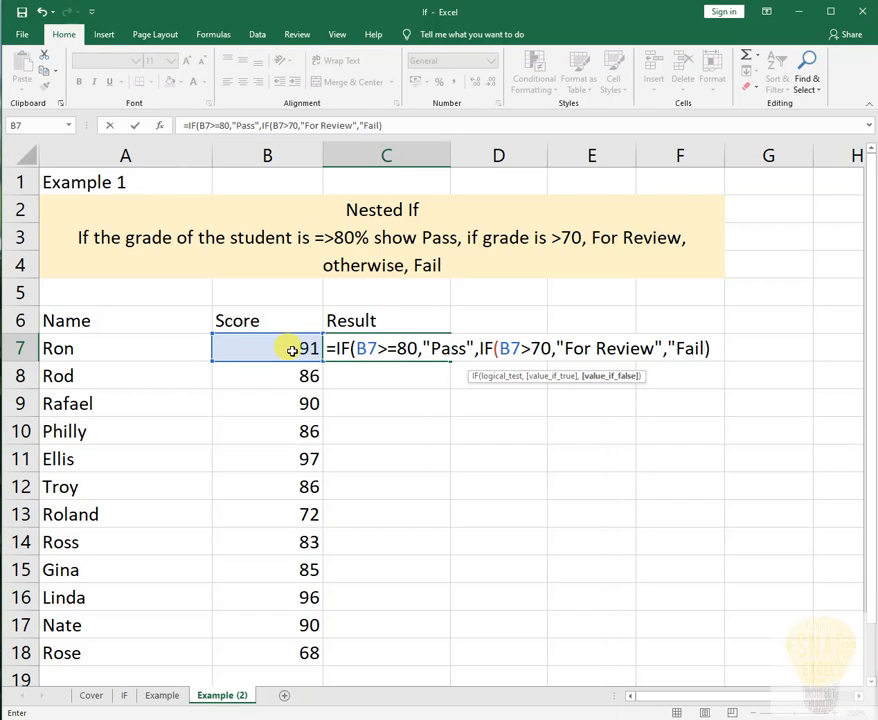
{"action": "type", "text": "\")"}
{"action": "key", "text": "Return"}
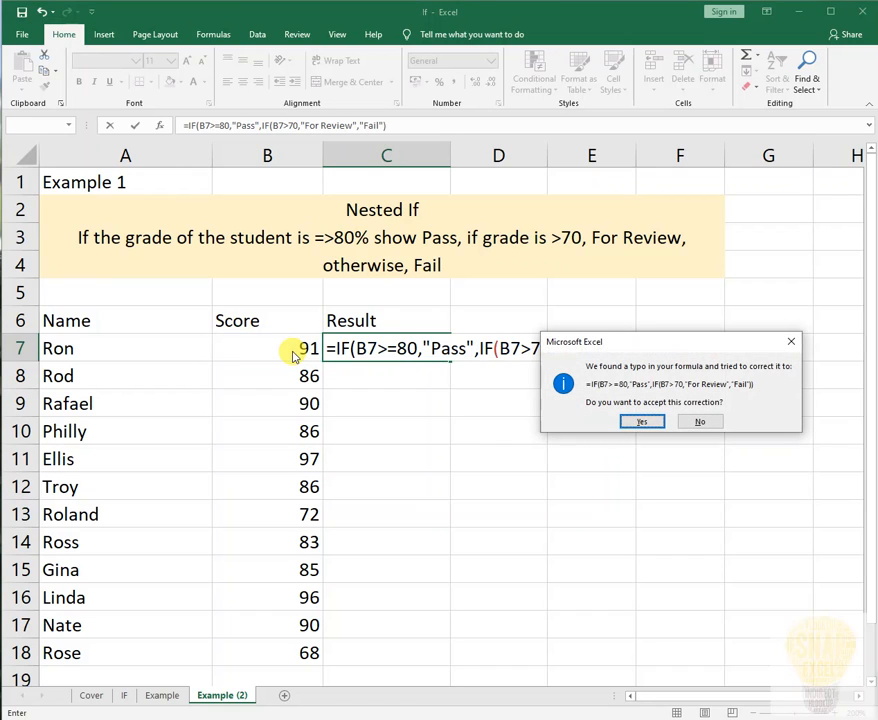
{"action": "key", "text": "Return"}
Step: Fill the nested IF formula from C7 down through C18
{"action": "left_click", "coordinate": [372, 349]}
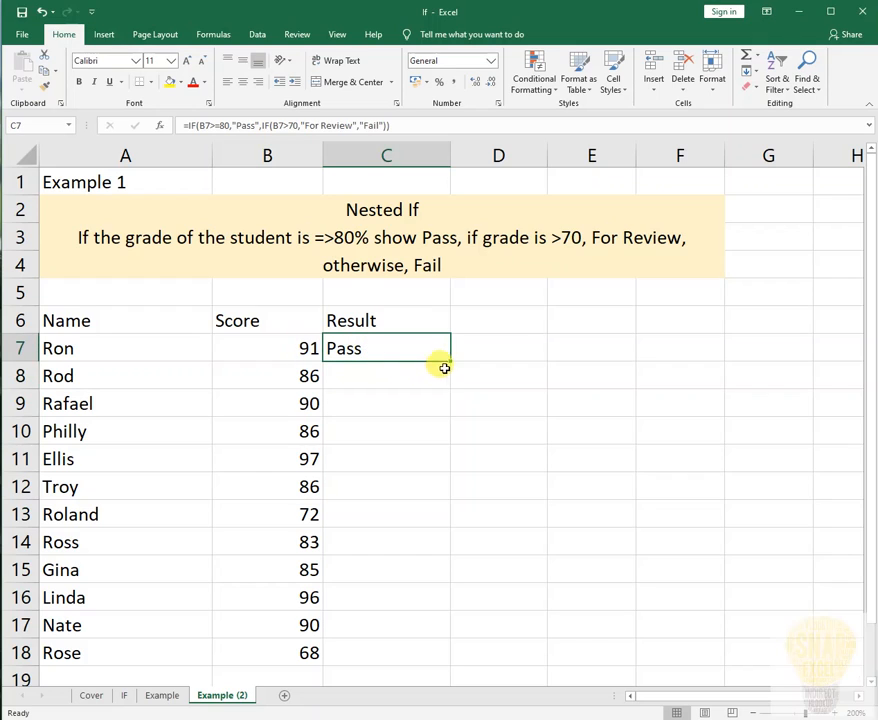
{"action": "left_click_drag", "start_coordinate": [449, 360], "coordinate": [437, 654]}
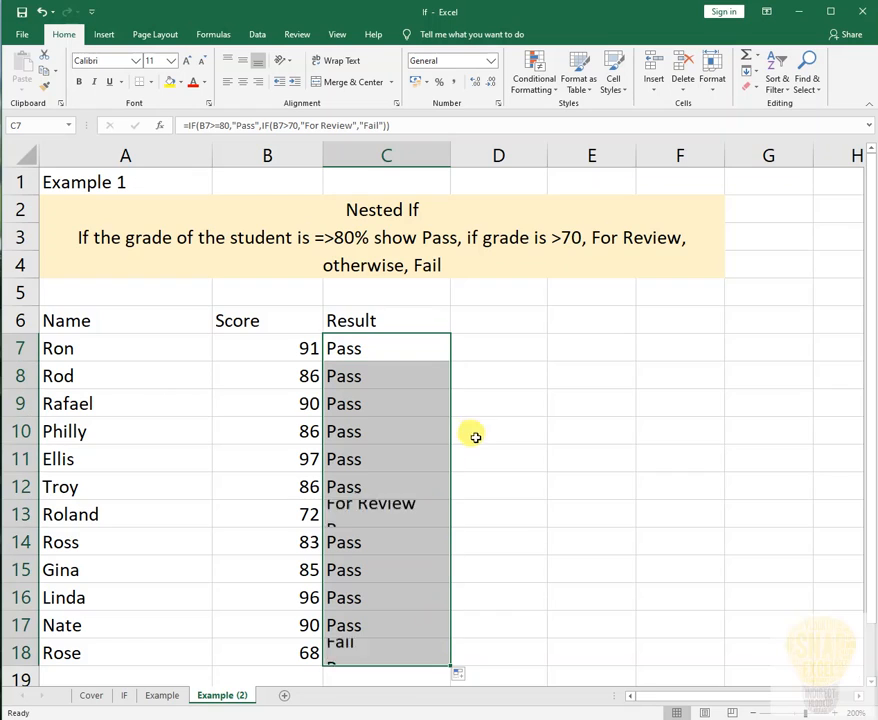
{"action": "left_click", "coordinate": [407, 566]}
{"action": "left_click", "coordinate": [392, 514]}
Step: Review the scores against their results, comparing row 13 with the same row on the Example sheet, and return to Example (2)
{"action": "left_click", "coordinate": [415, 351]}
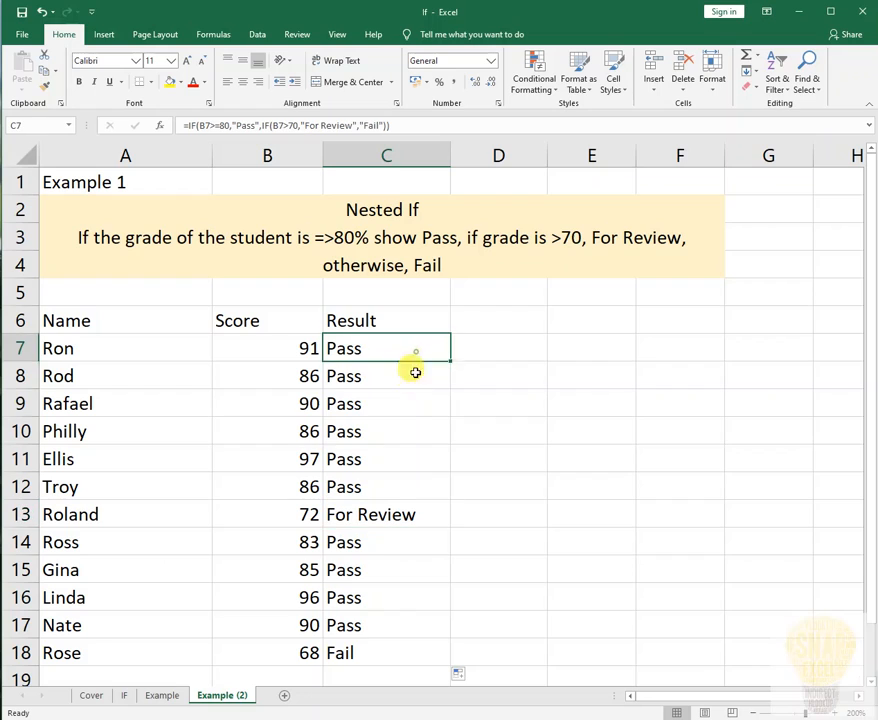
{"action": "left_click_drag", "start_coordinate": [415, 372], "coordinate": [305, 483]}
{"action": "left_click_drag", "start_coordinate": [305, 348], "coordinate": [398, 598]}
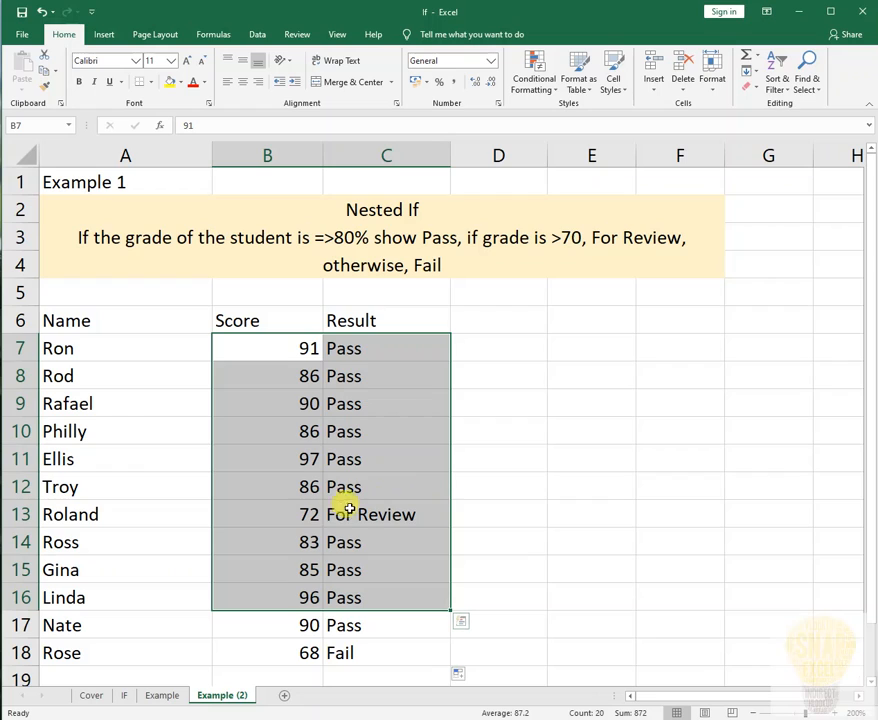
{"action": "left_click", "coordinate": [386, 510]}
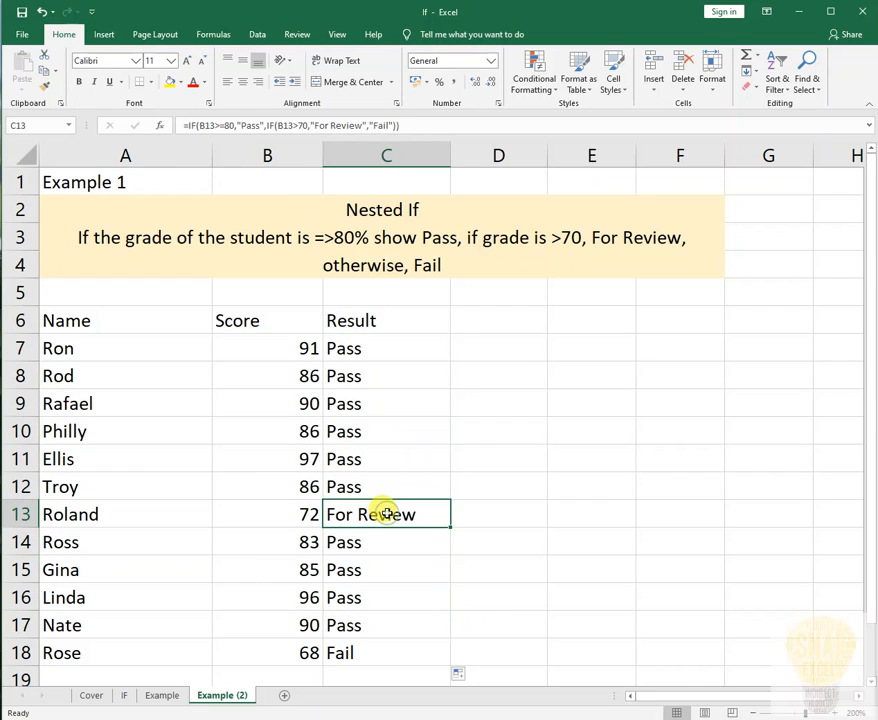
{"action": "left_click", "coordinate": [304, 513]}
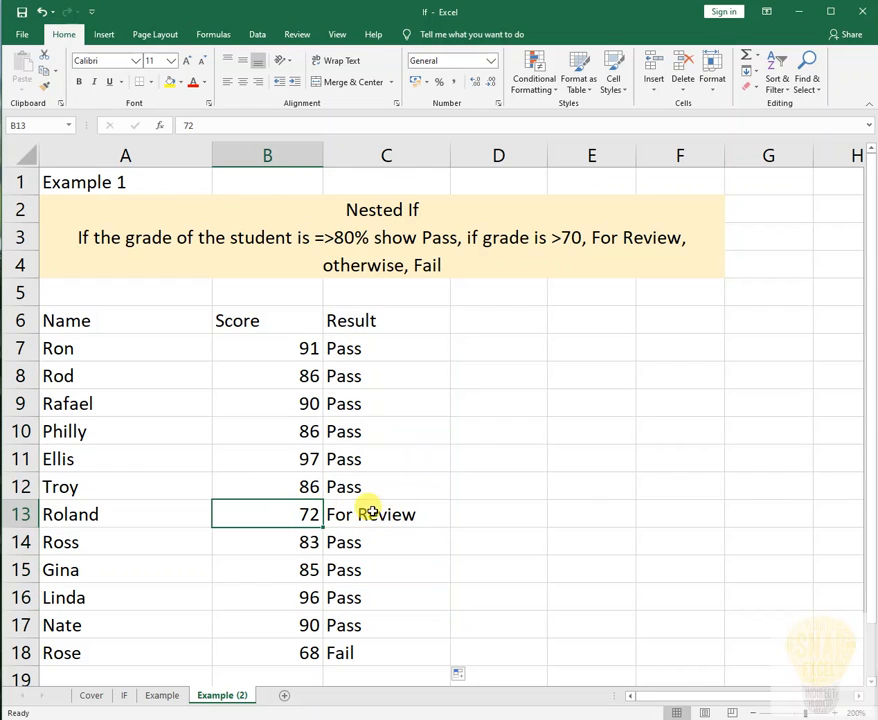
{"action": "left_click", "coordinate": [371, 512]}
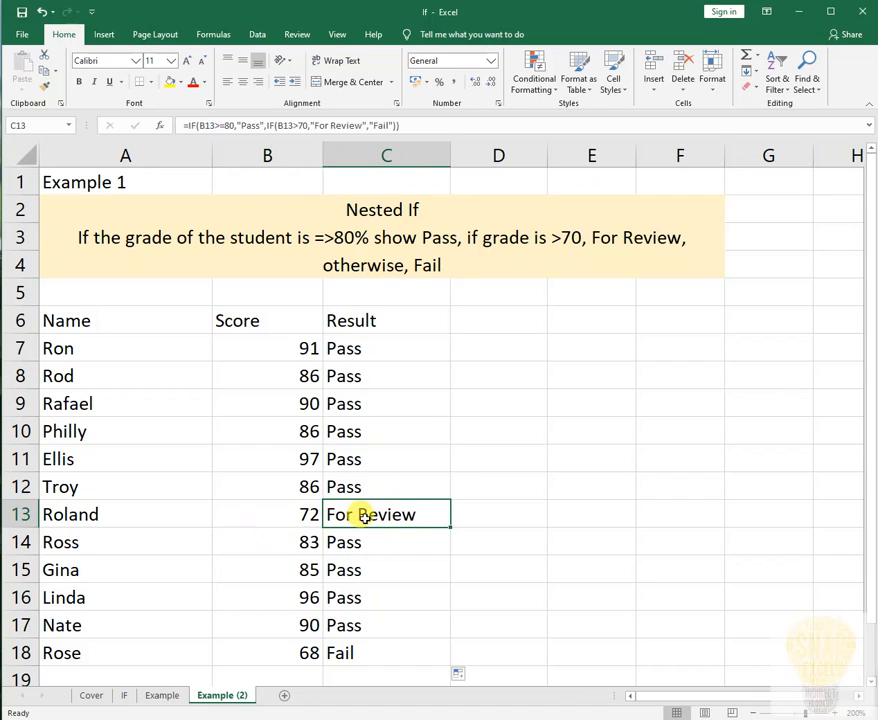
{"action": "left_click", "coordinate": [164, 695]}
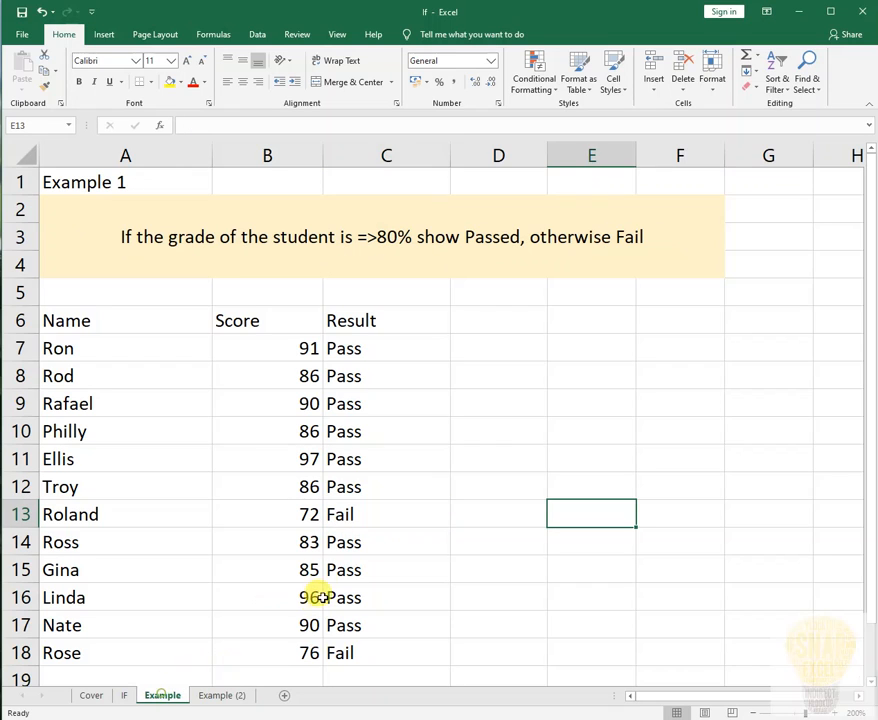
{"action": "left_click", "coordinate": [370, 513]}
{"action": "left_click", "coordinate": [228, 697]}
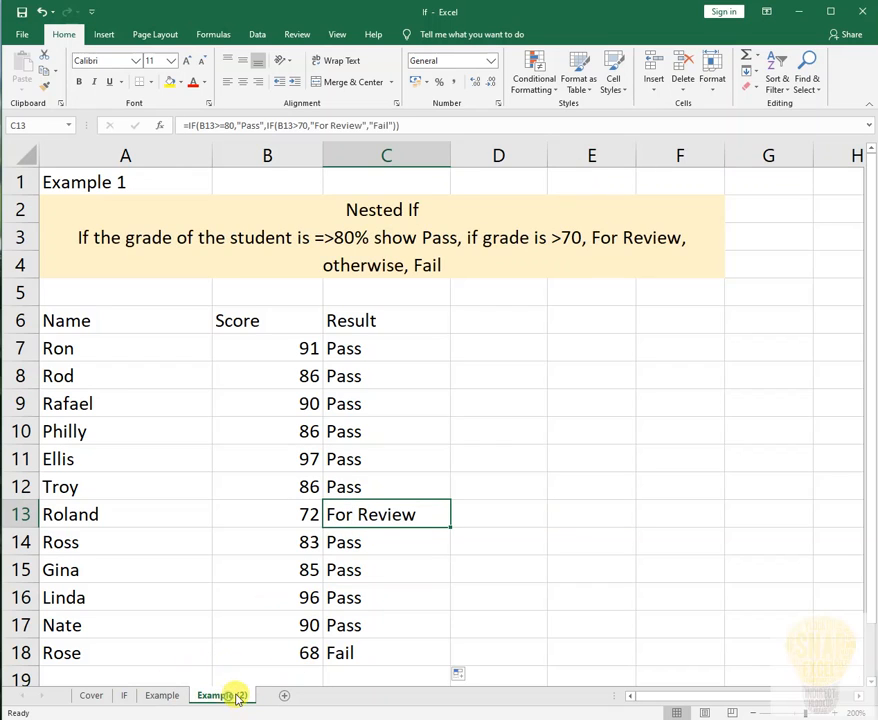
Step: Examine the nested IF in C13's formula, highlighting its logical test B13>70 and its value_if_true argument
{"action": "double_click", "coordinate": [413, 514]}
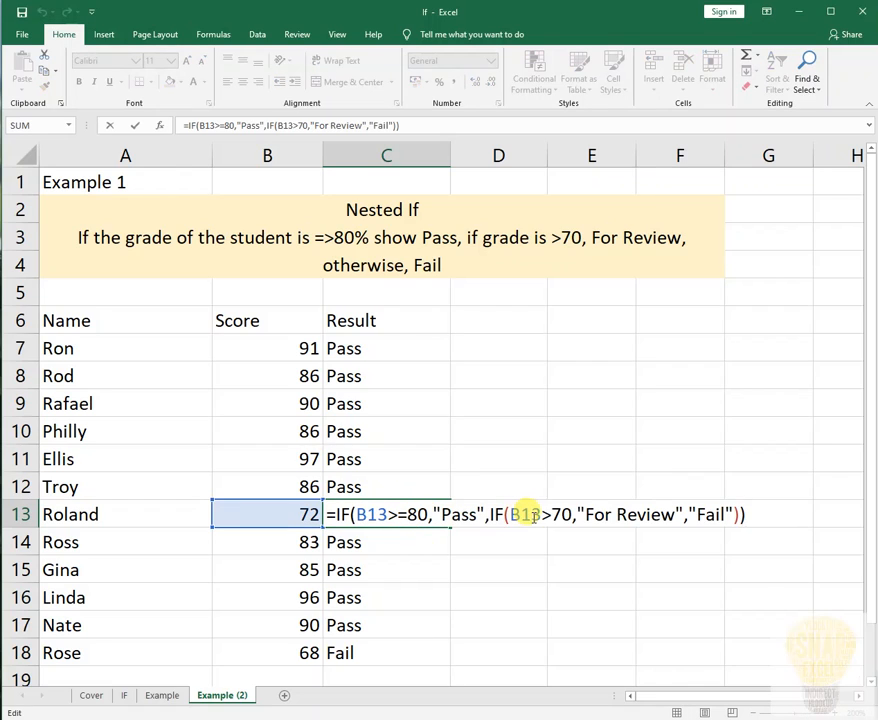
{"action": "left_click_drag", "start_coordinate": [490, 514], "coordinate": [625, 513]}
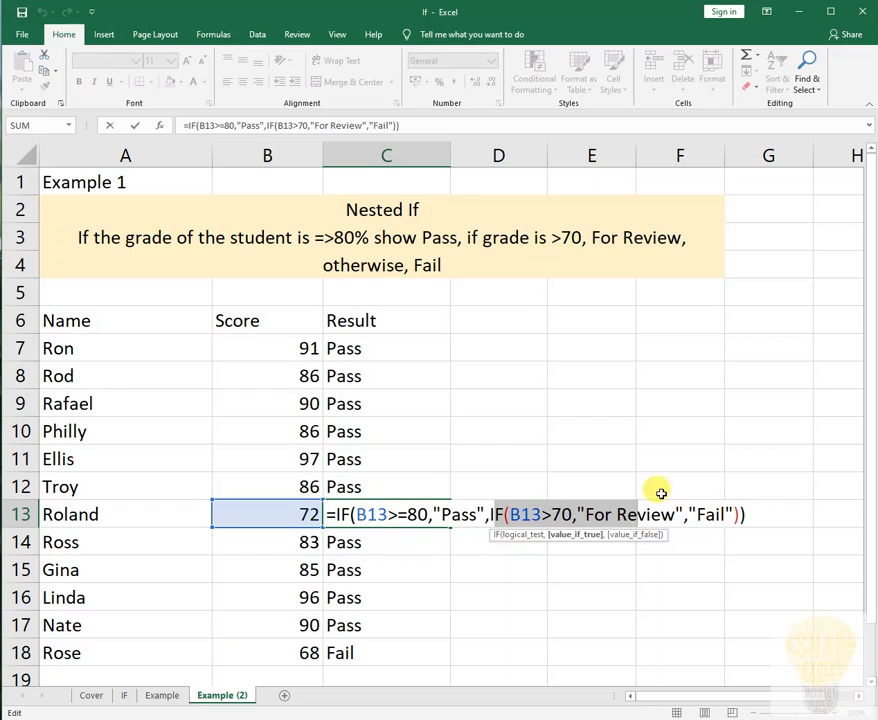
{"action": "left_click", "coordinate": [561, 514]}
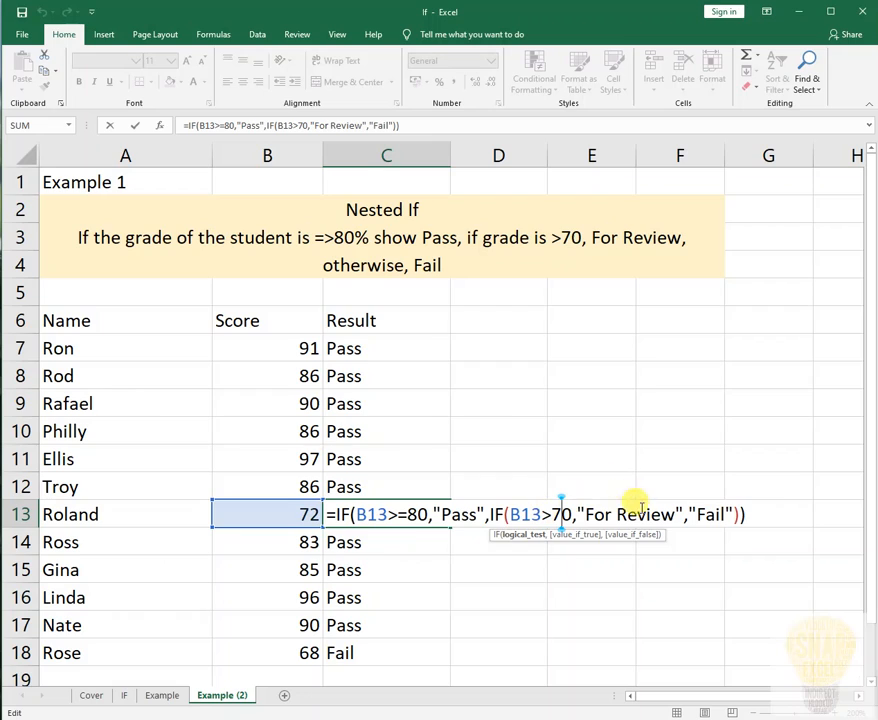
{"action": "left_click_drag", "start_coordinate": [505, 514], "coordinate": [578, 514]}
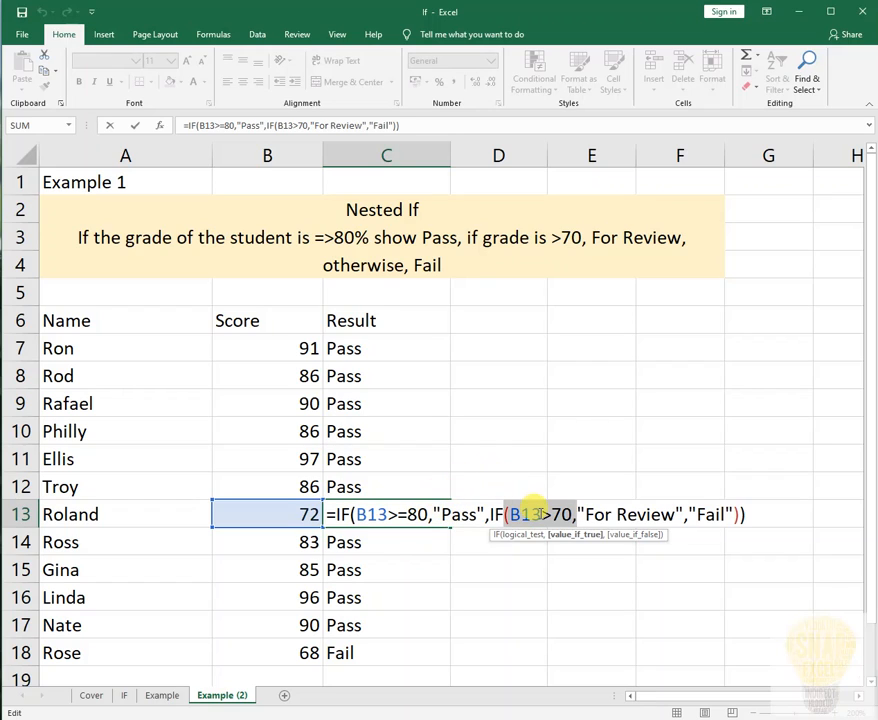
{"action": "left_click_drag", "start_coordinate": [541, 514], "coordinate": [518, 512]}
{"action": "left_click", "coordinate": [505, 516]}
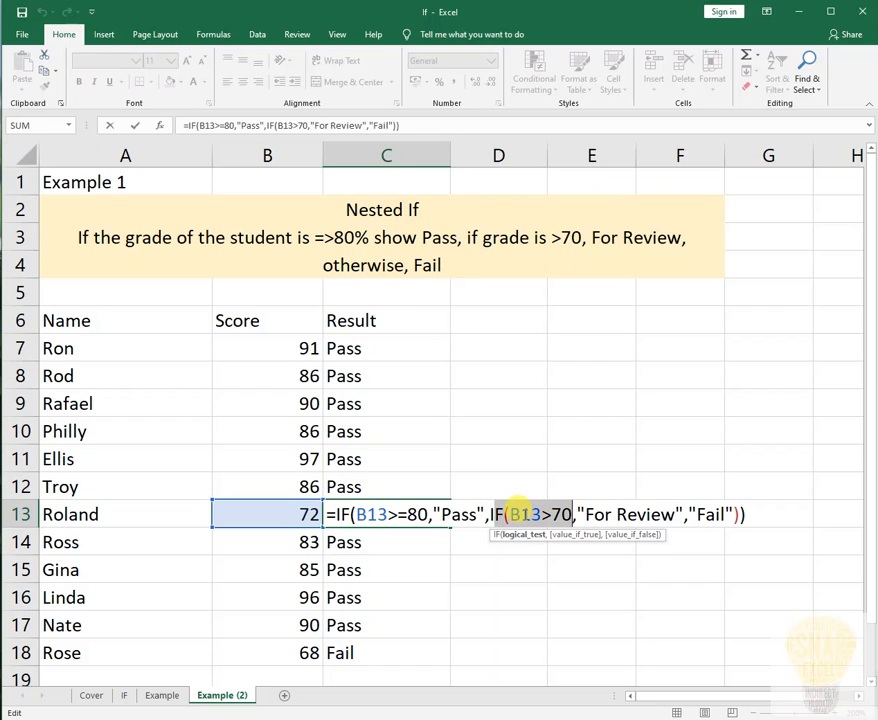
{"action": "left_click", "coordinate": [583, 536]}
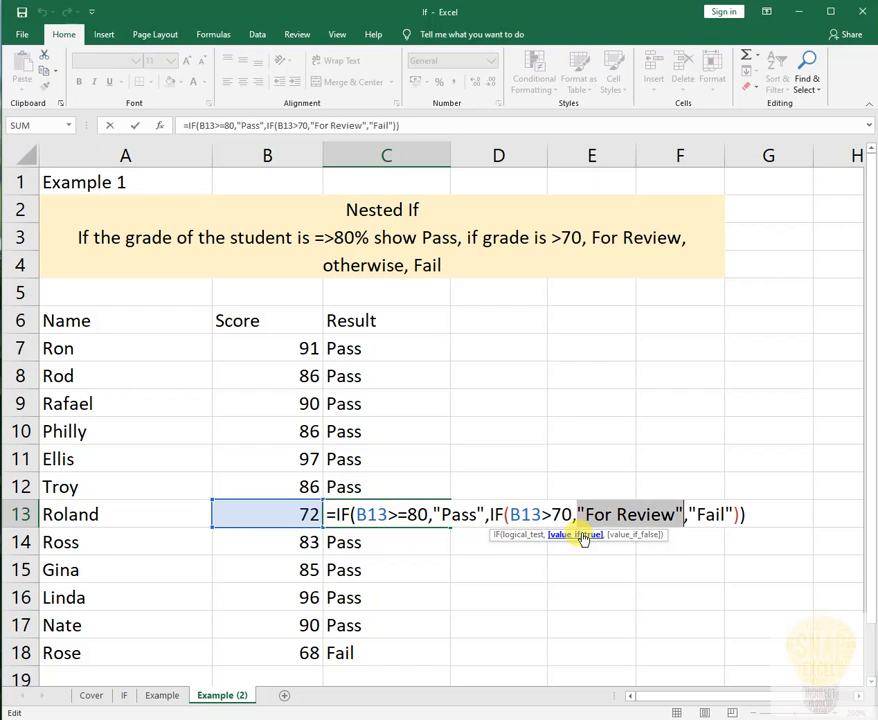
Step: Compare the value_if_false and value_if_true arguments of C13's nested IF with its logical test, and leave the formula without editing it
{"action": "left_click", "coordinate": [637, 534]}
{"action": "left_click", "coordinate": [590, 537]}
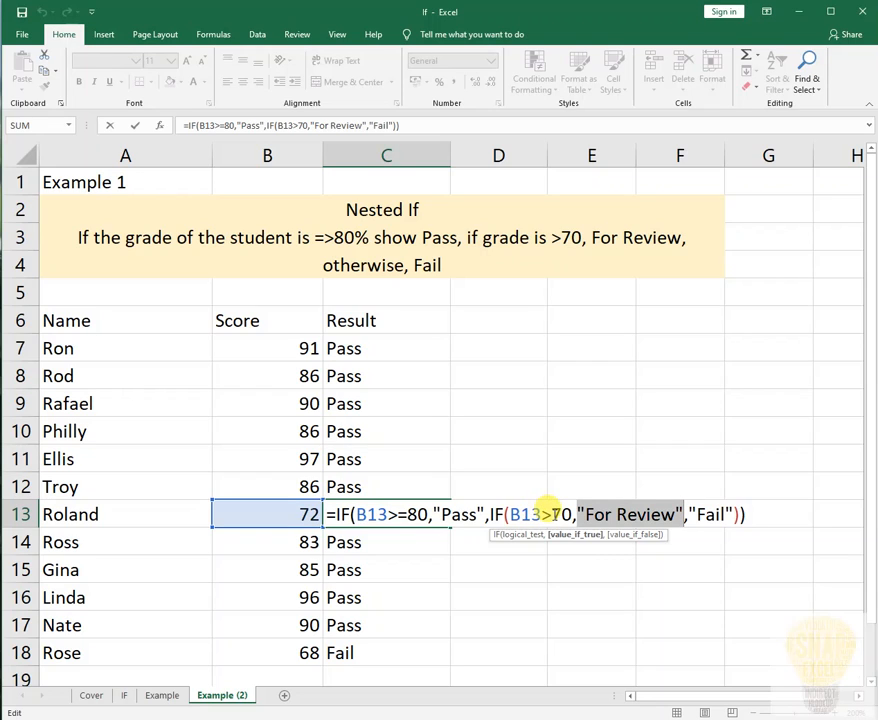
{"action": "left_click", "coordinate": [549, 513]}
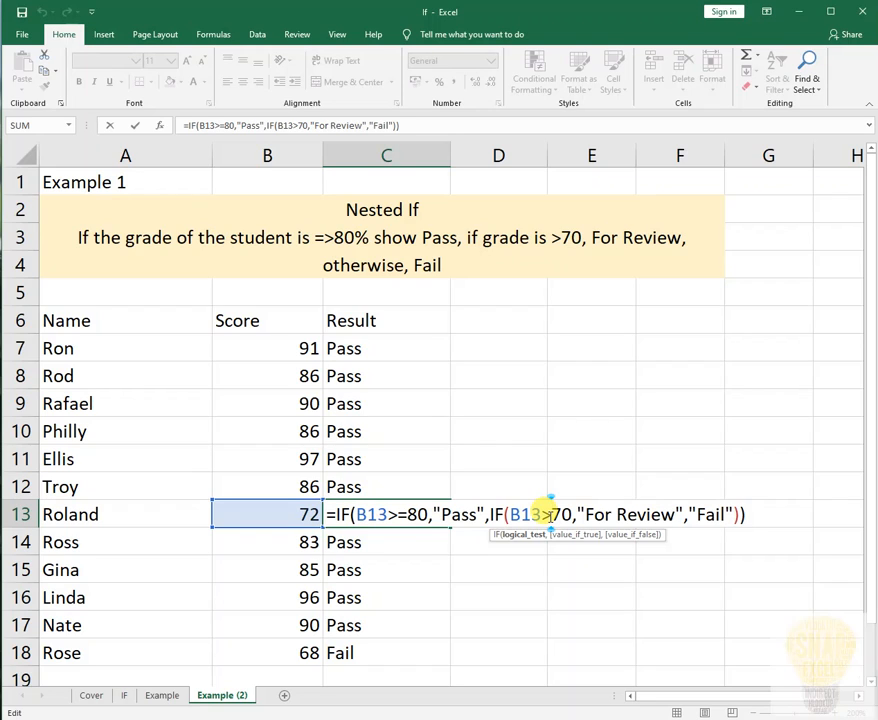
{"action": "left_click", "coordinate": [576, 536]}
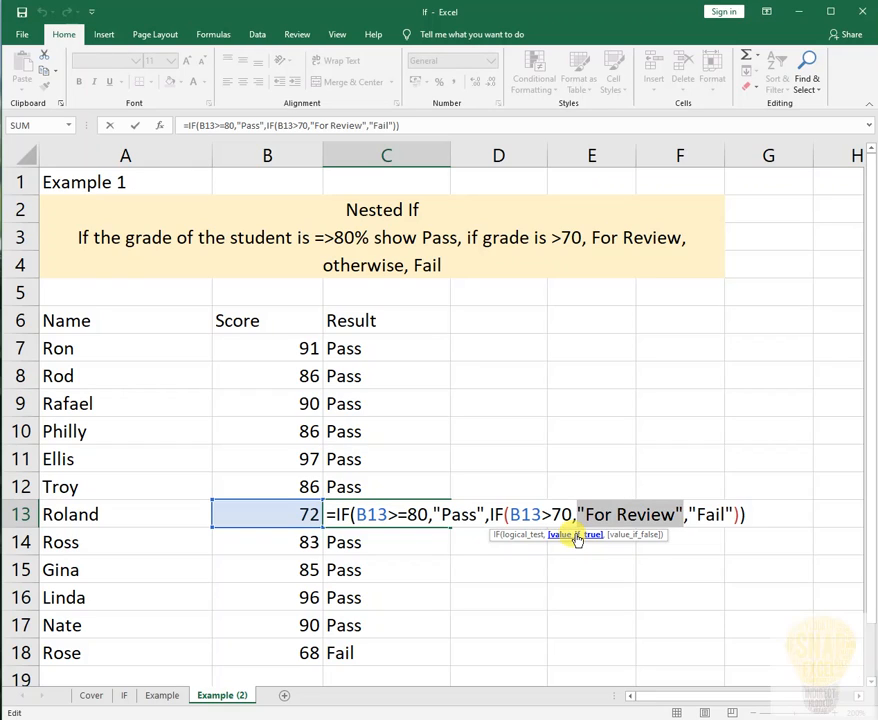
{"action": "left_click", "coordinate": [660, 514]}
{"action": "left_click", "coordinate": [615, 514]}
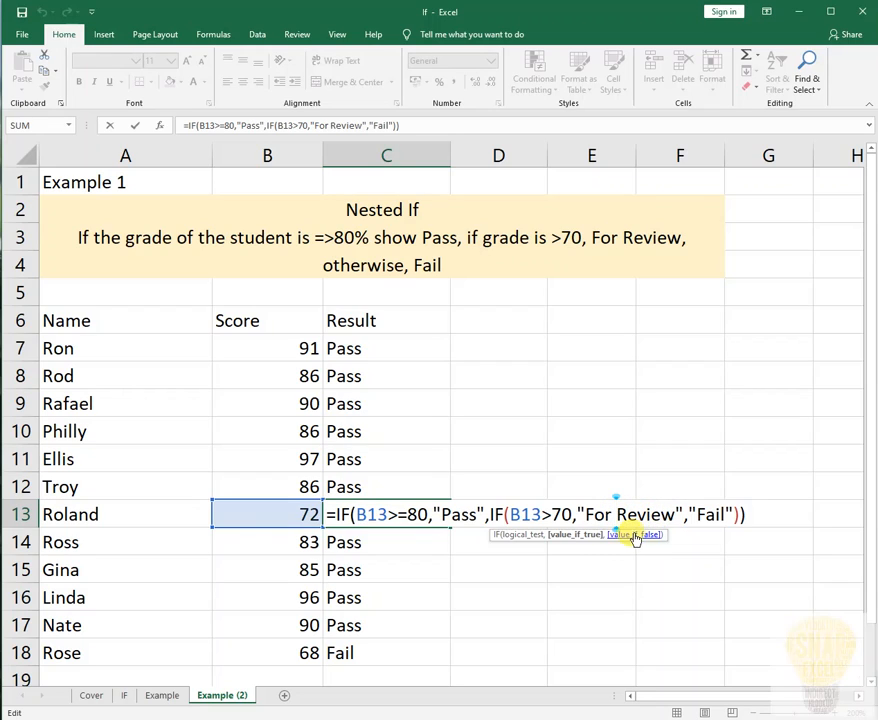
{"action": "left_click_drag", "start_coordinate": [659, 514], "coordinate": [555, 512]}
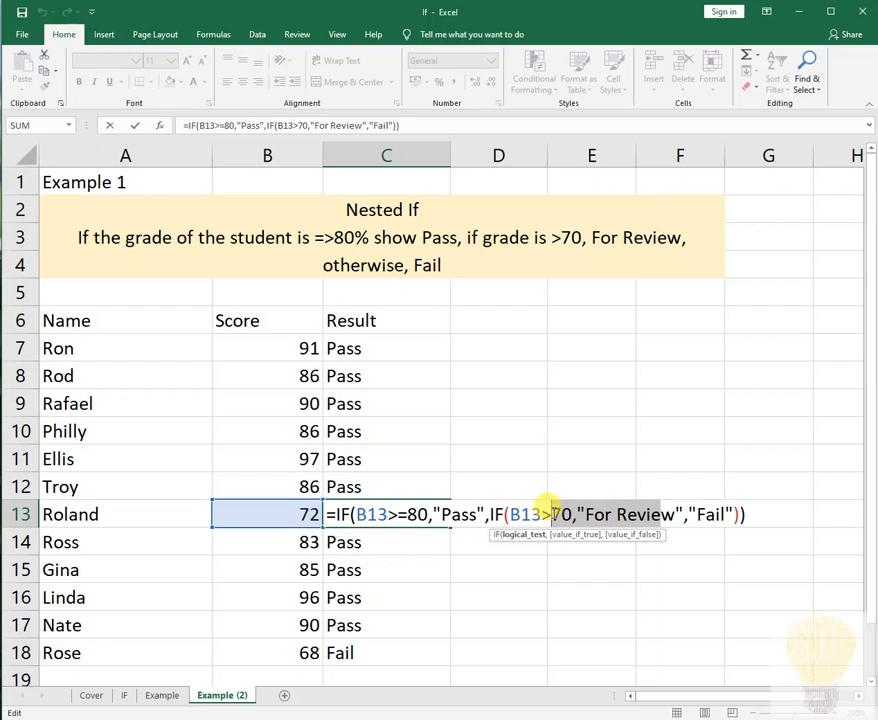
{"action": "key", "text": "Escape"}
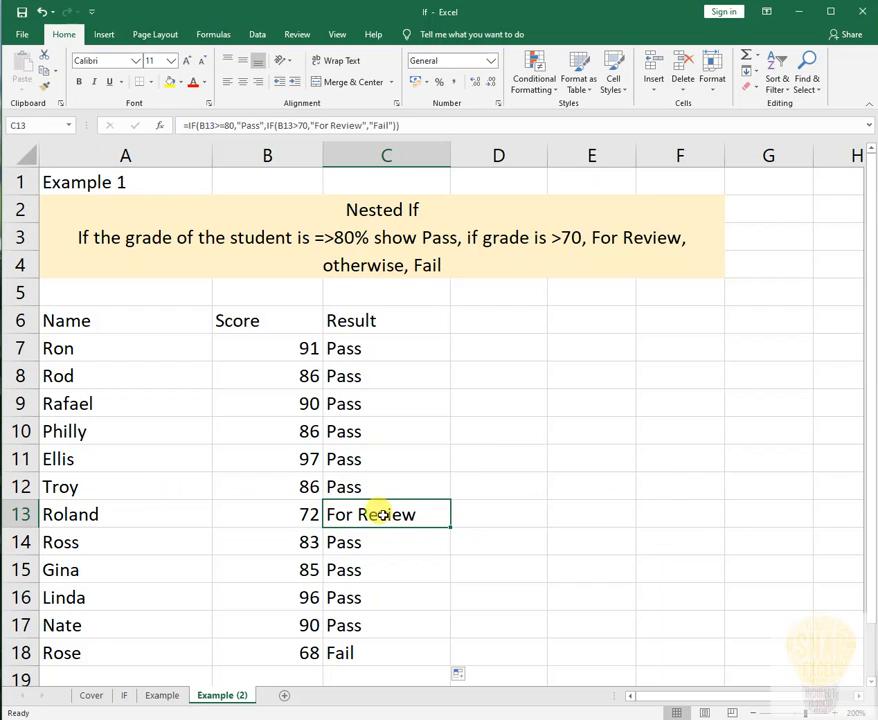
{"action": "double_click", "coordinate": [386, 514]}
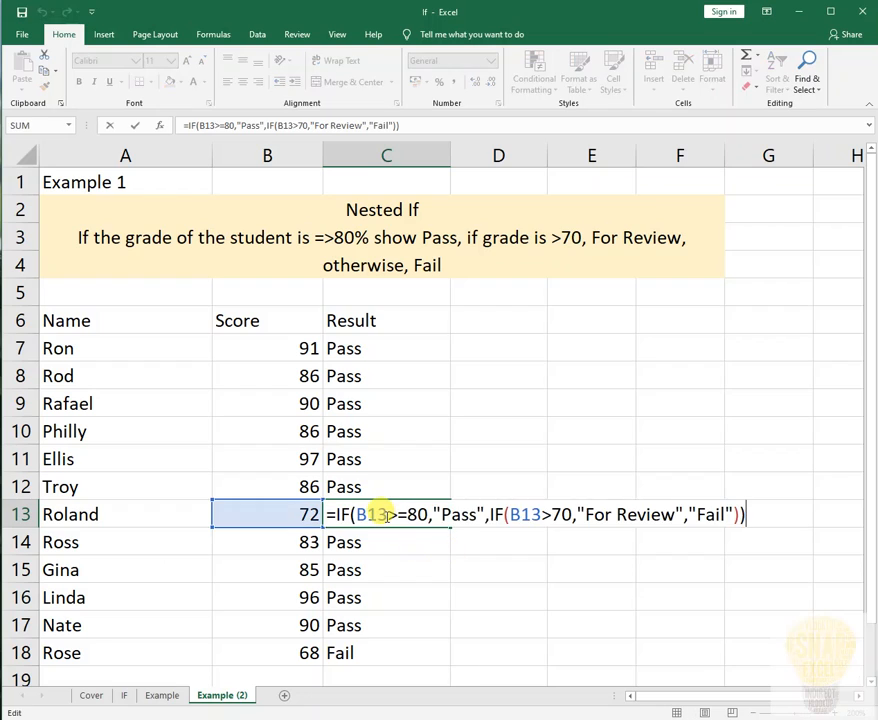
{"action": "key", "text": "Escape"}
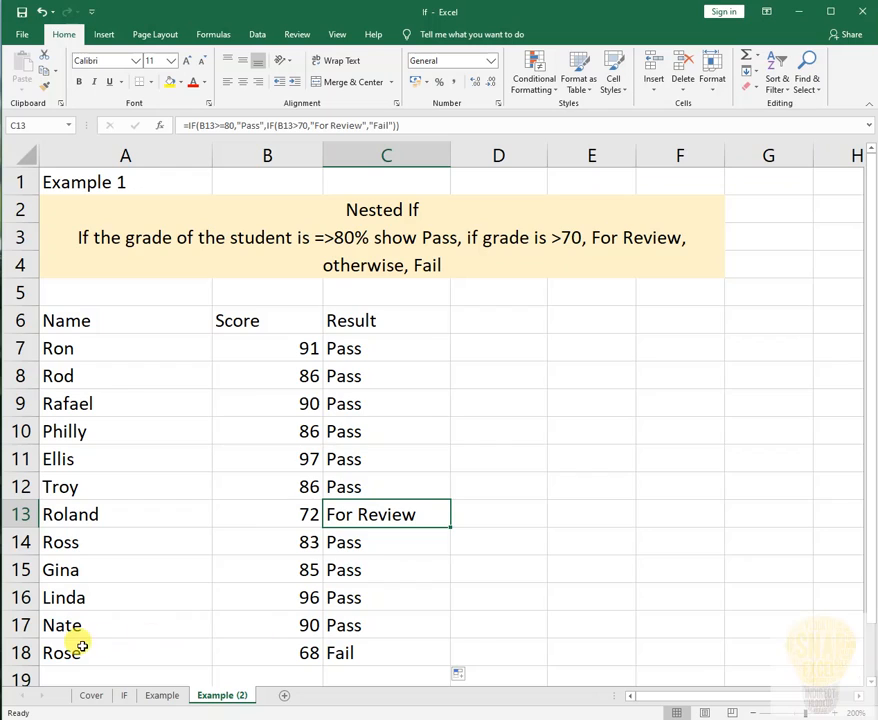
Step: Inspect the result formula in C18 and the score in B18 that it tests, ending on C18
{"action": "left_click", "coordinate": [403, 653]}
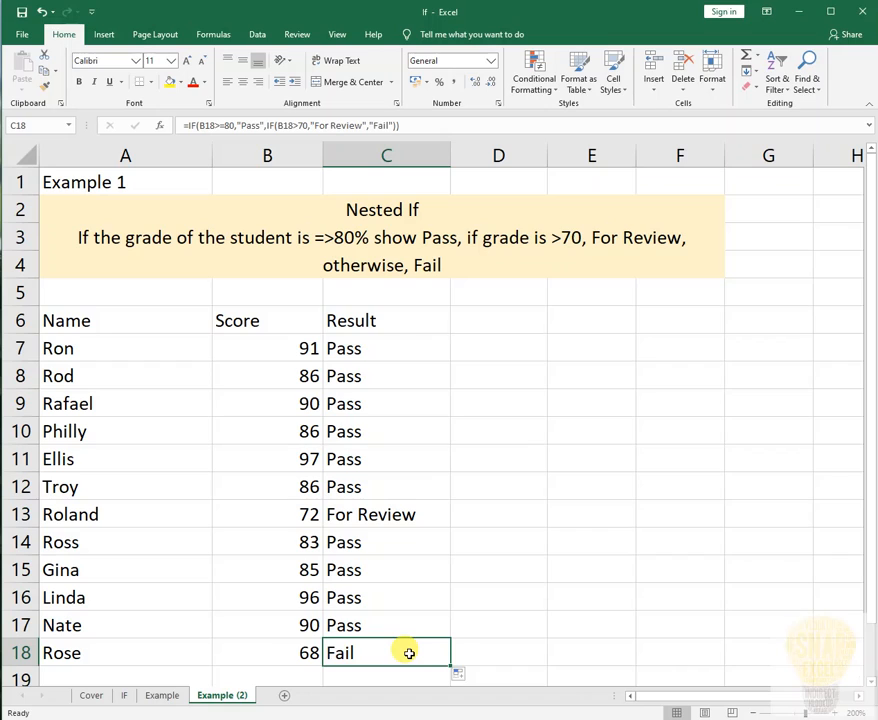
{"action": "double_click", "coordinate": [409, 653]}
{"action": "key", "text": "Escape"}
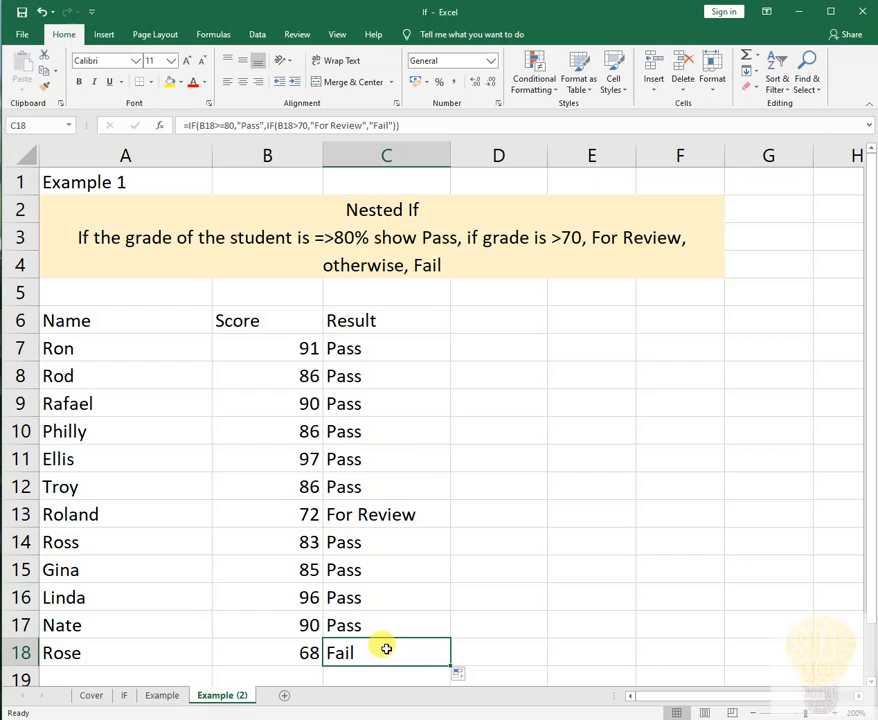
{"action": "left_click", "coordinate": [290, 652]}
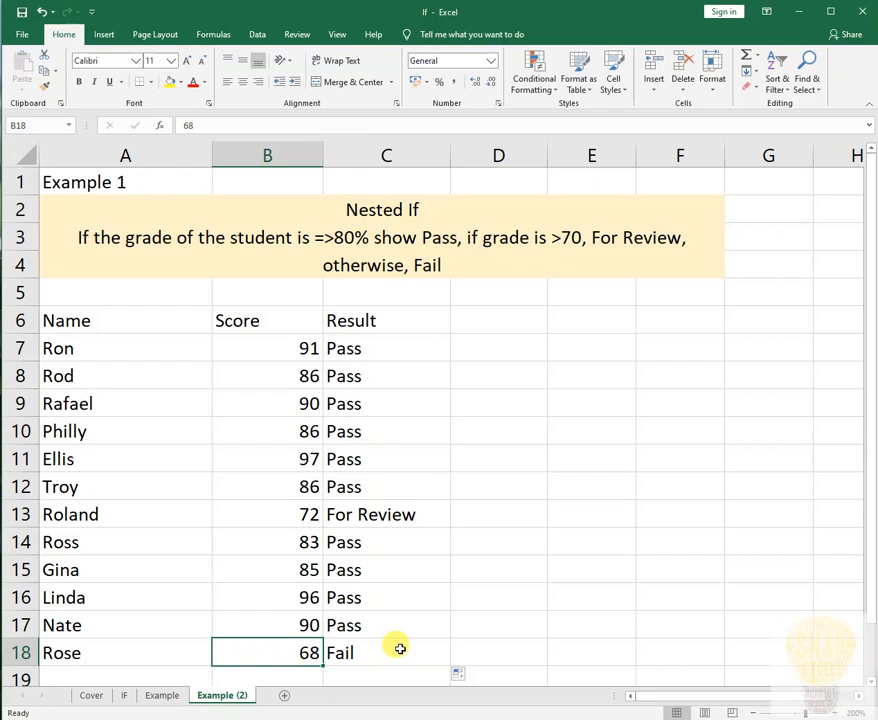
{"action": "left_click", "coordinate": [399, 648]}
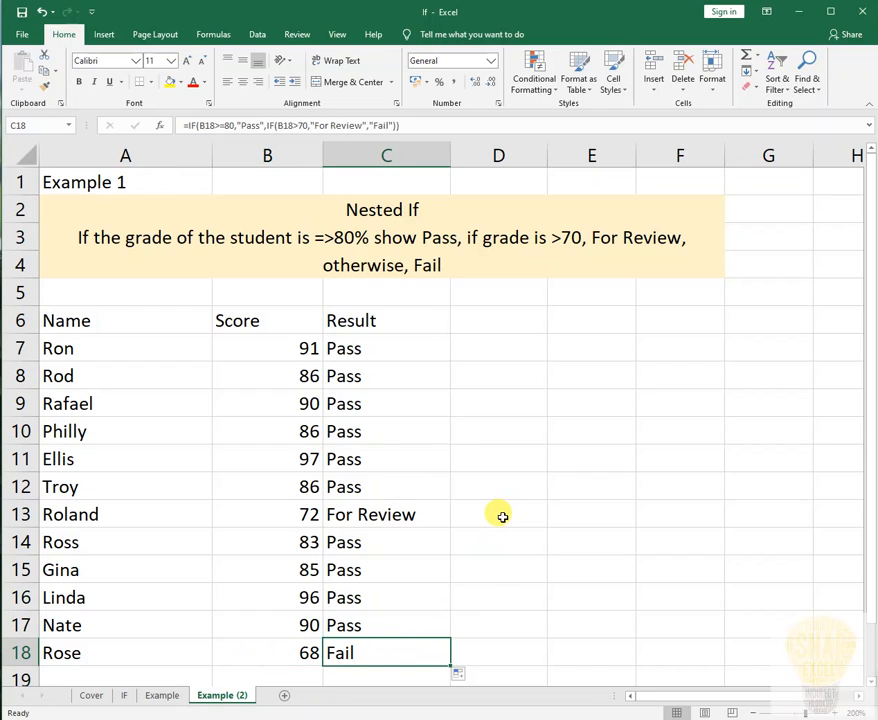
Step: Examine the nested IF in C18's formula, highlighting its value_if_false argument "Fail" and its value_if_true argument "For Review"
{"action": "key", "text": "F2"}
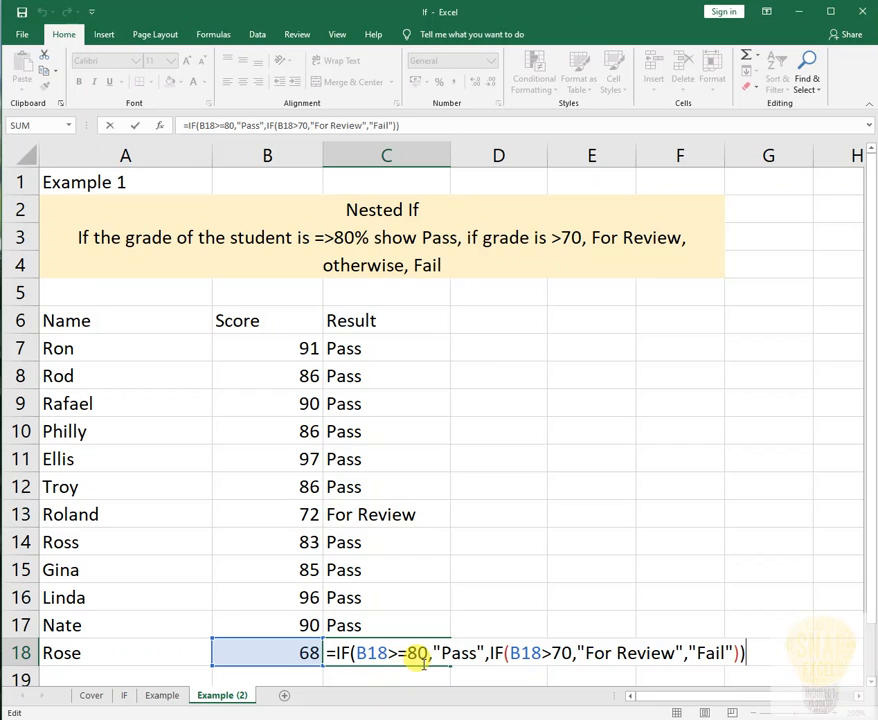
{"action": "left_click", "coordinate": [565, 653]}
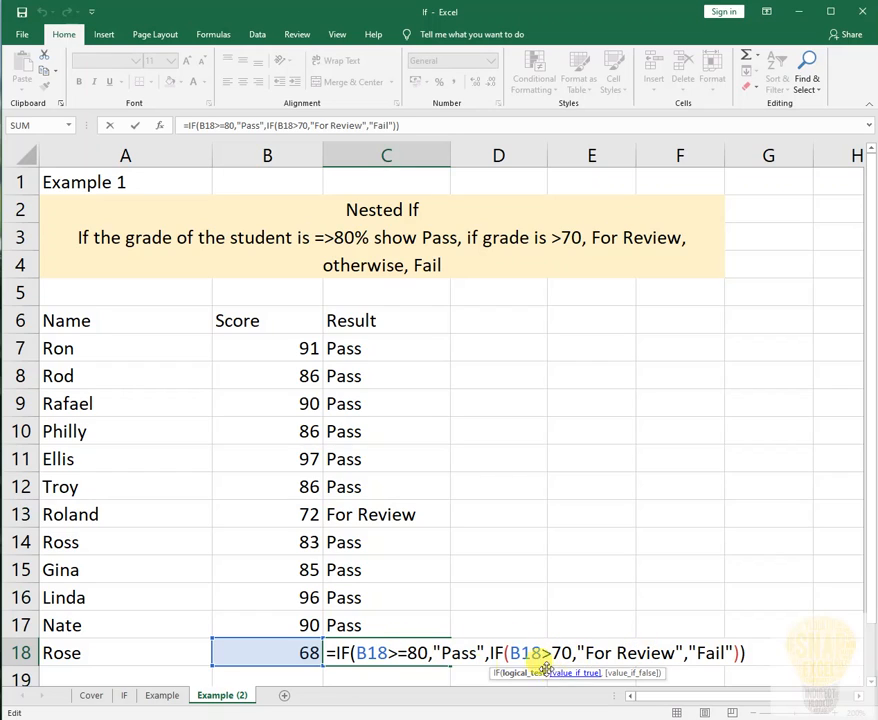
{"action": "left_click", "coordinate": [648, 676]}
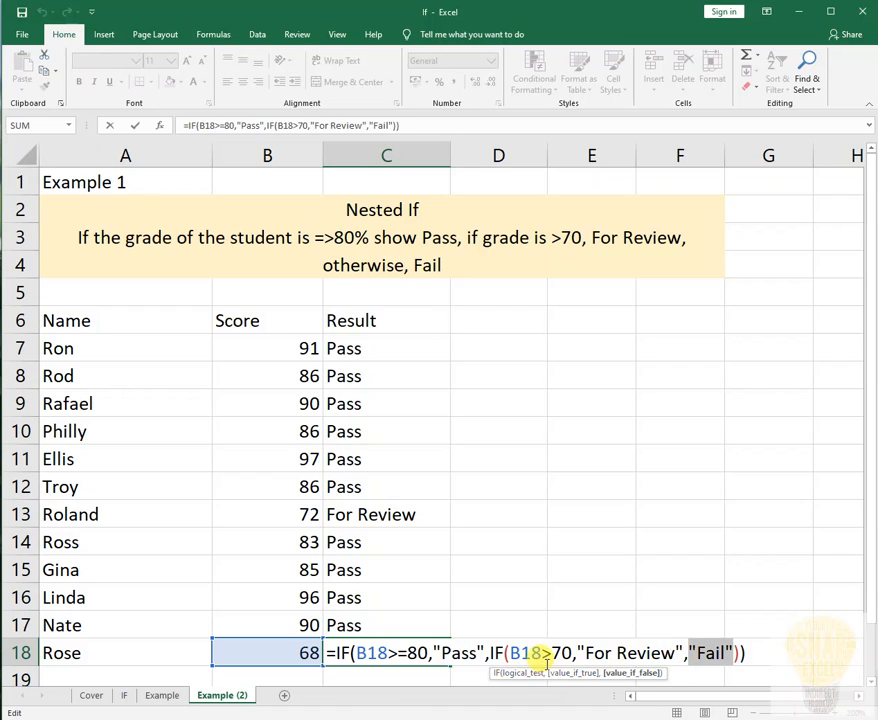
{"action": "left_click", "coordinate": [569, 674]}
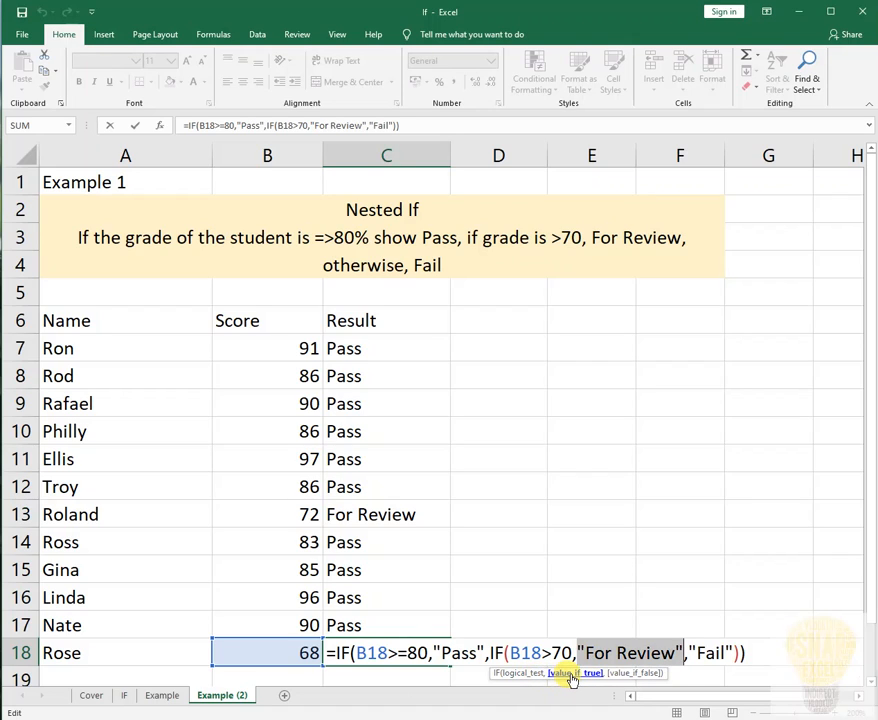
{"action": "left_click", "coordinate": [633, 674]}
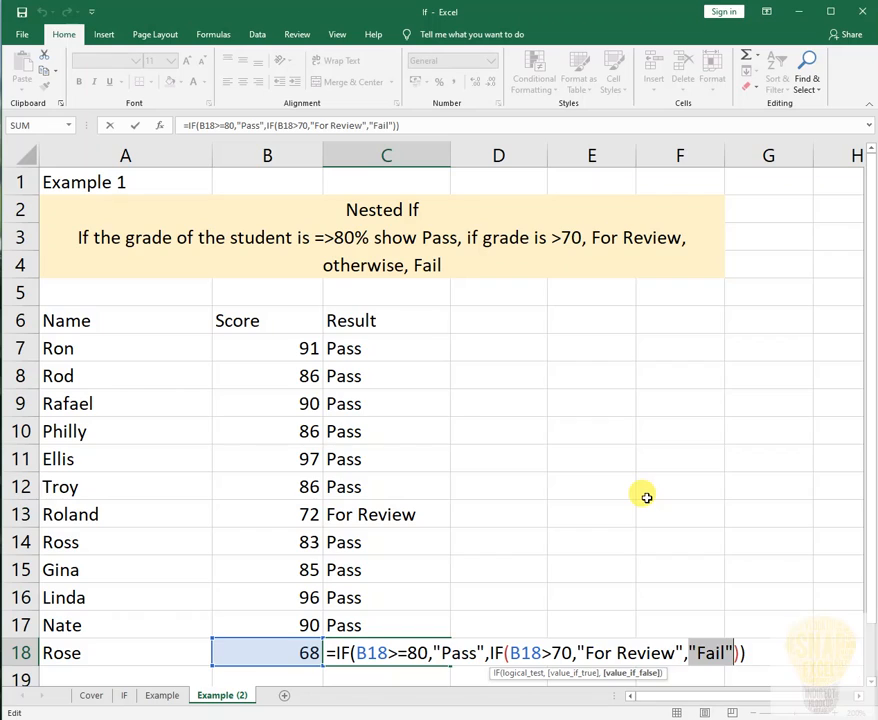
{"action": "key", "text": "ctrl+Return"}
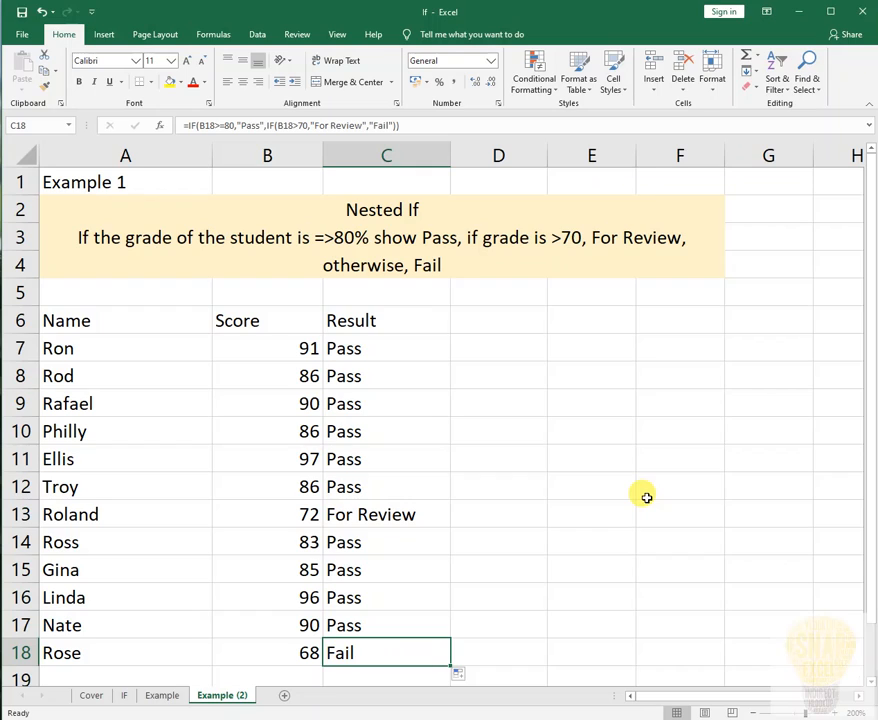
Step: Review the outer and nested logical tests in C18's formula, close the formula, and return to the Cover sheet
{"action": "key", "text": "F2"}
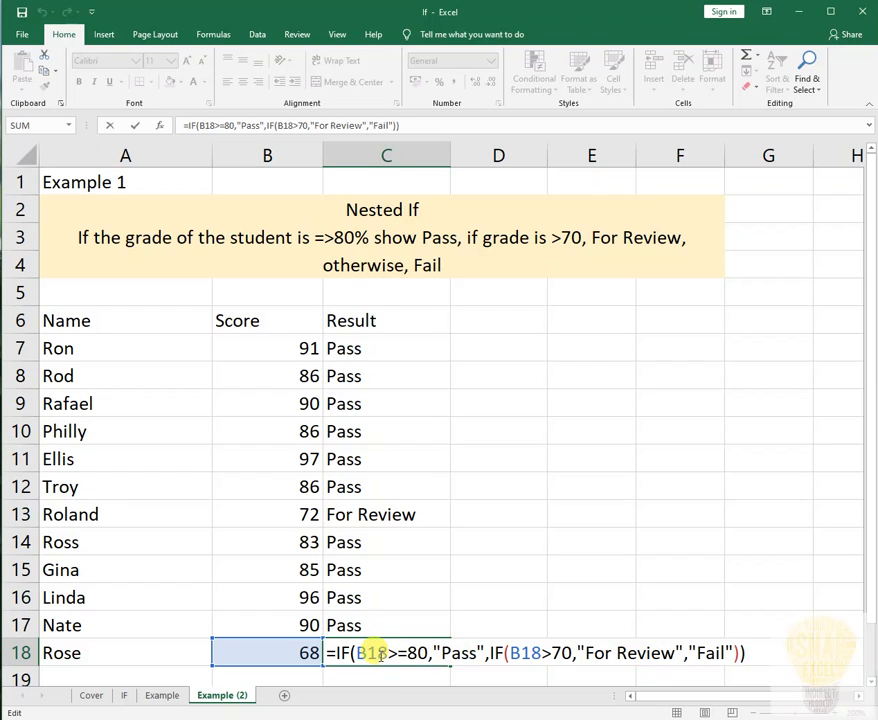
{"action": "left_click", "coordinate": [506, 652]}
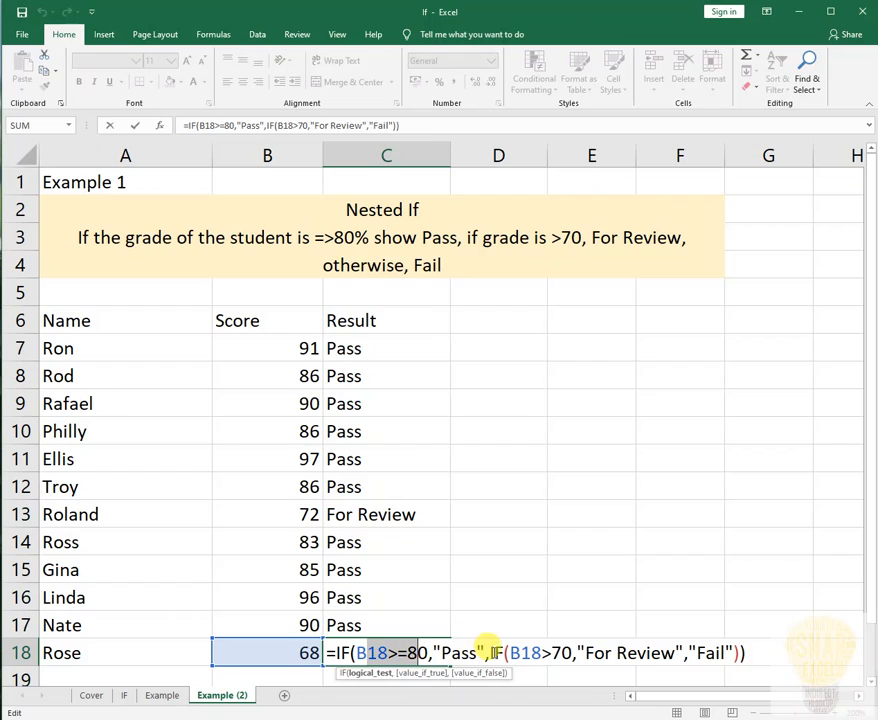
{"action": "left_click_drag", "start_coordinate": [507, 652], "coordinate": [541, 652]}
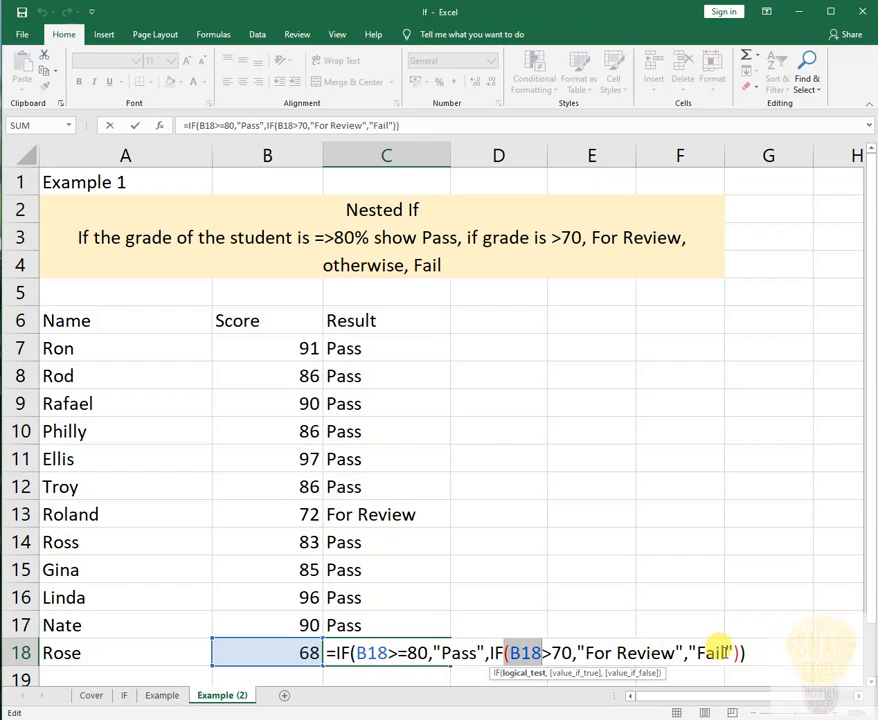
{"action": "key", "text": "ctrl+Return"}
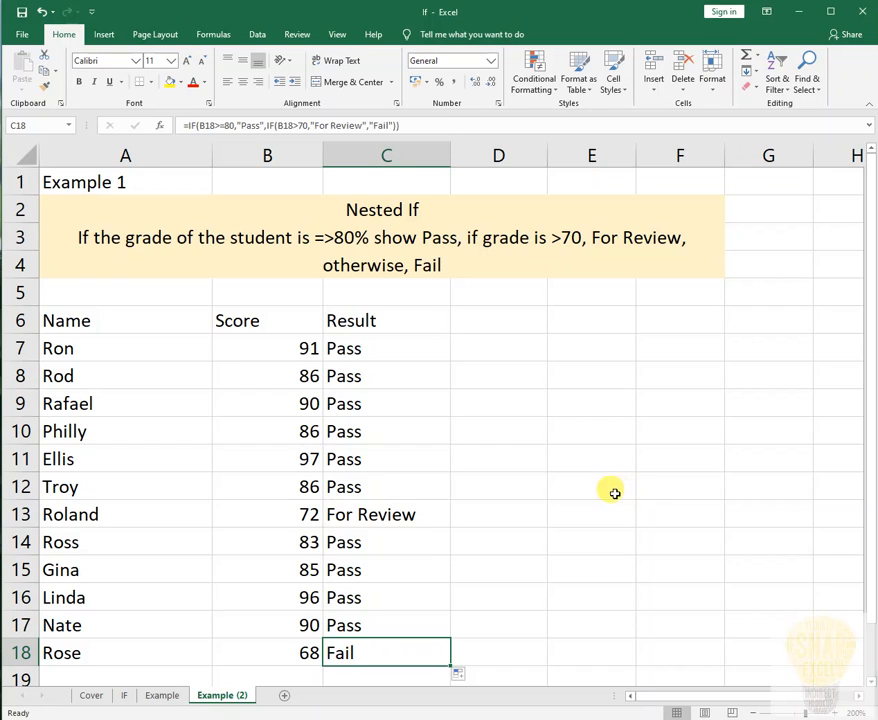
{"action": "left_click", "coordinate": [645, 488]}
{"action": "left_click", "coordinate": [91, 696]}
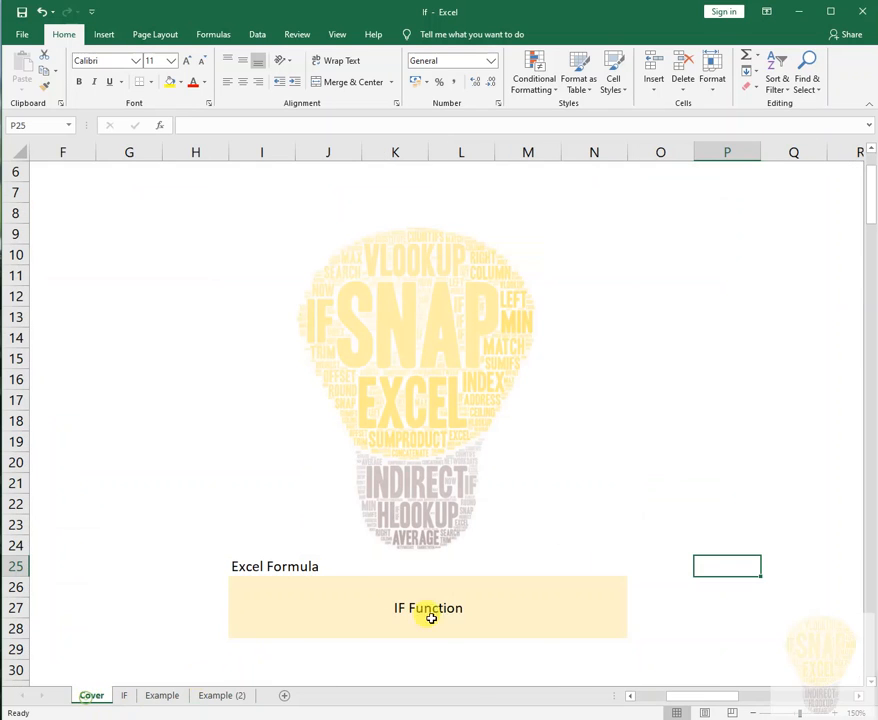